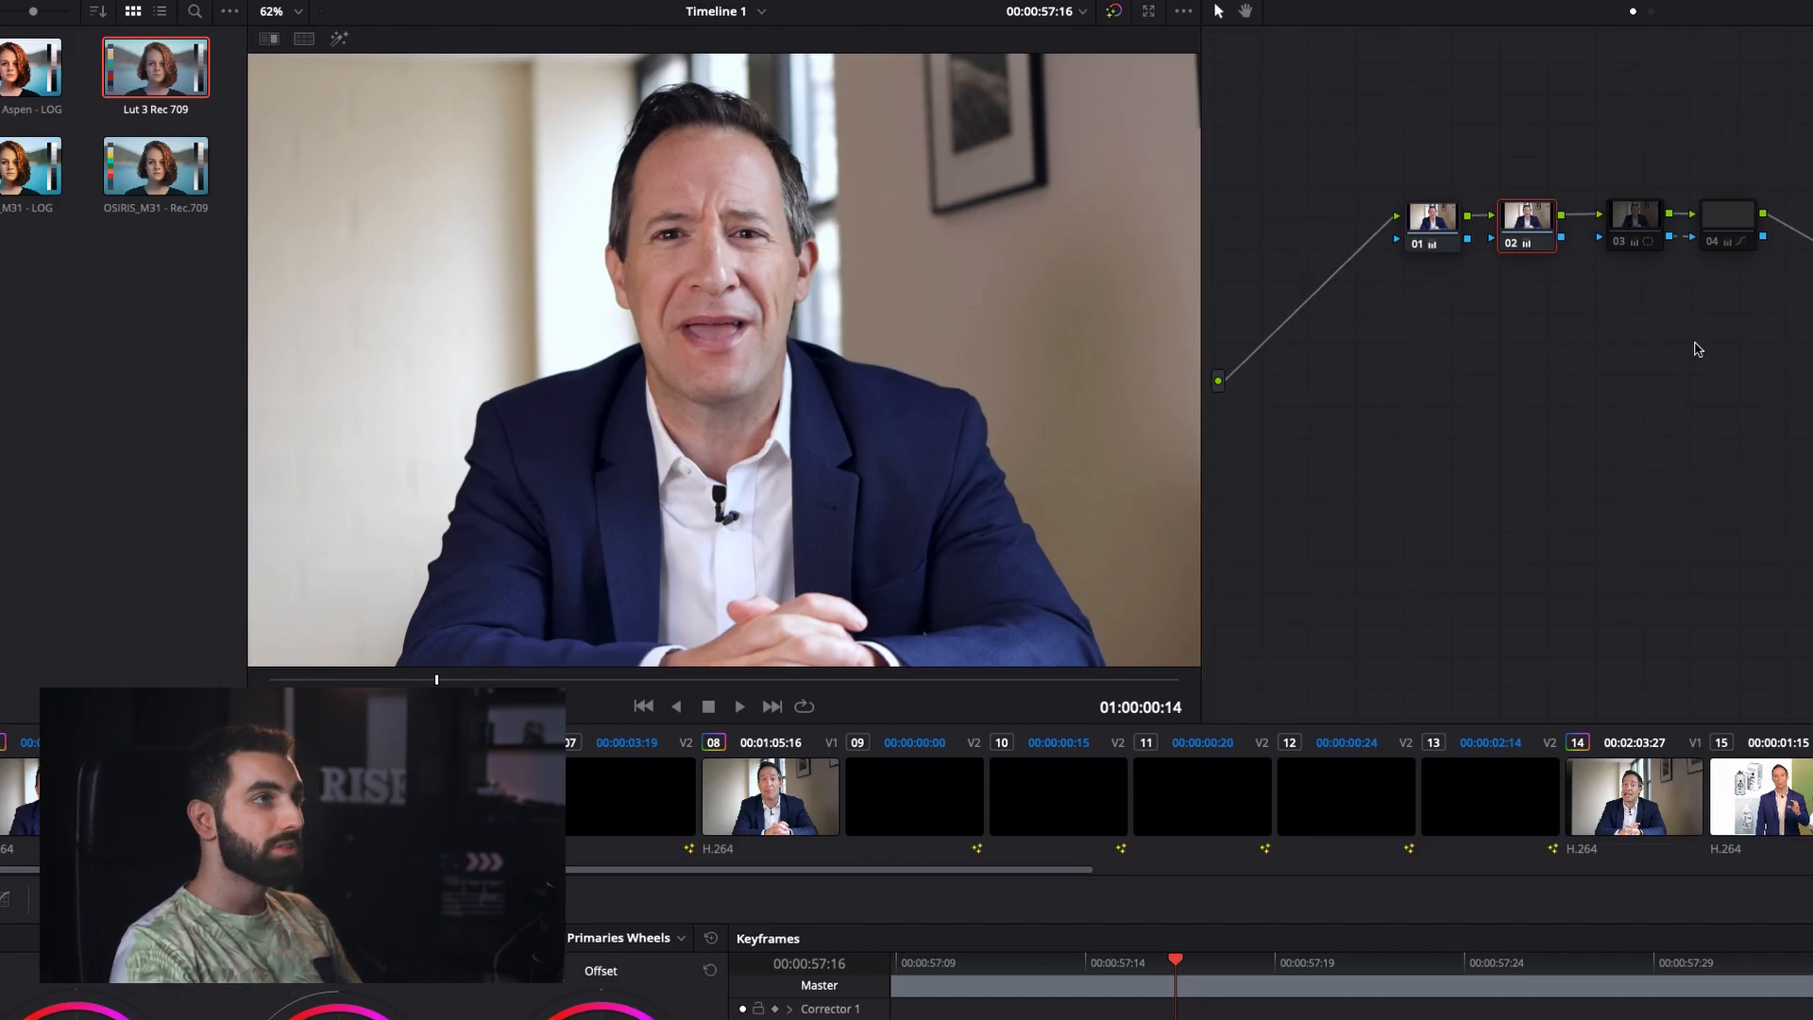
Re-enable nodes 03 and 04 in the interview clip's color grade
{"action": "left_click", "coordinate": [1640, 245]}
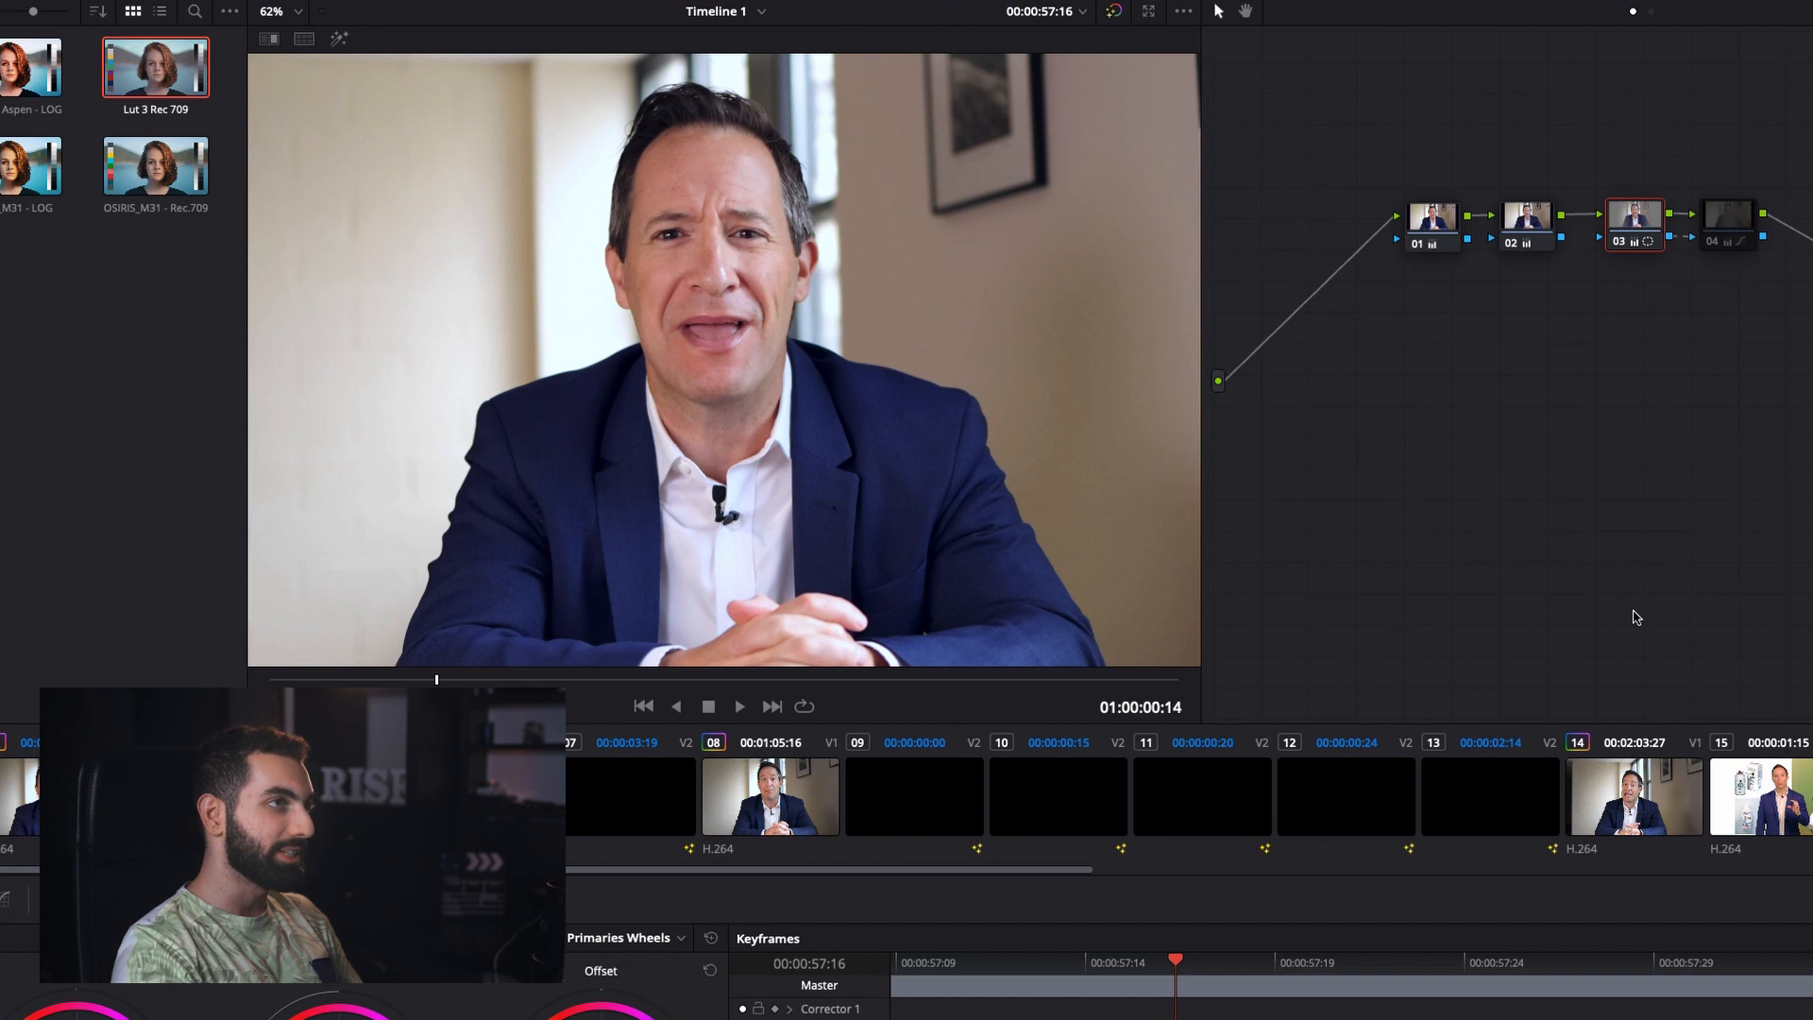
{"action": "left_click", "coordinate": [1726, 226]}
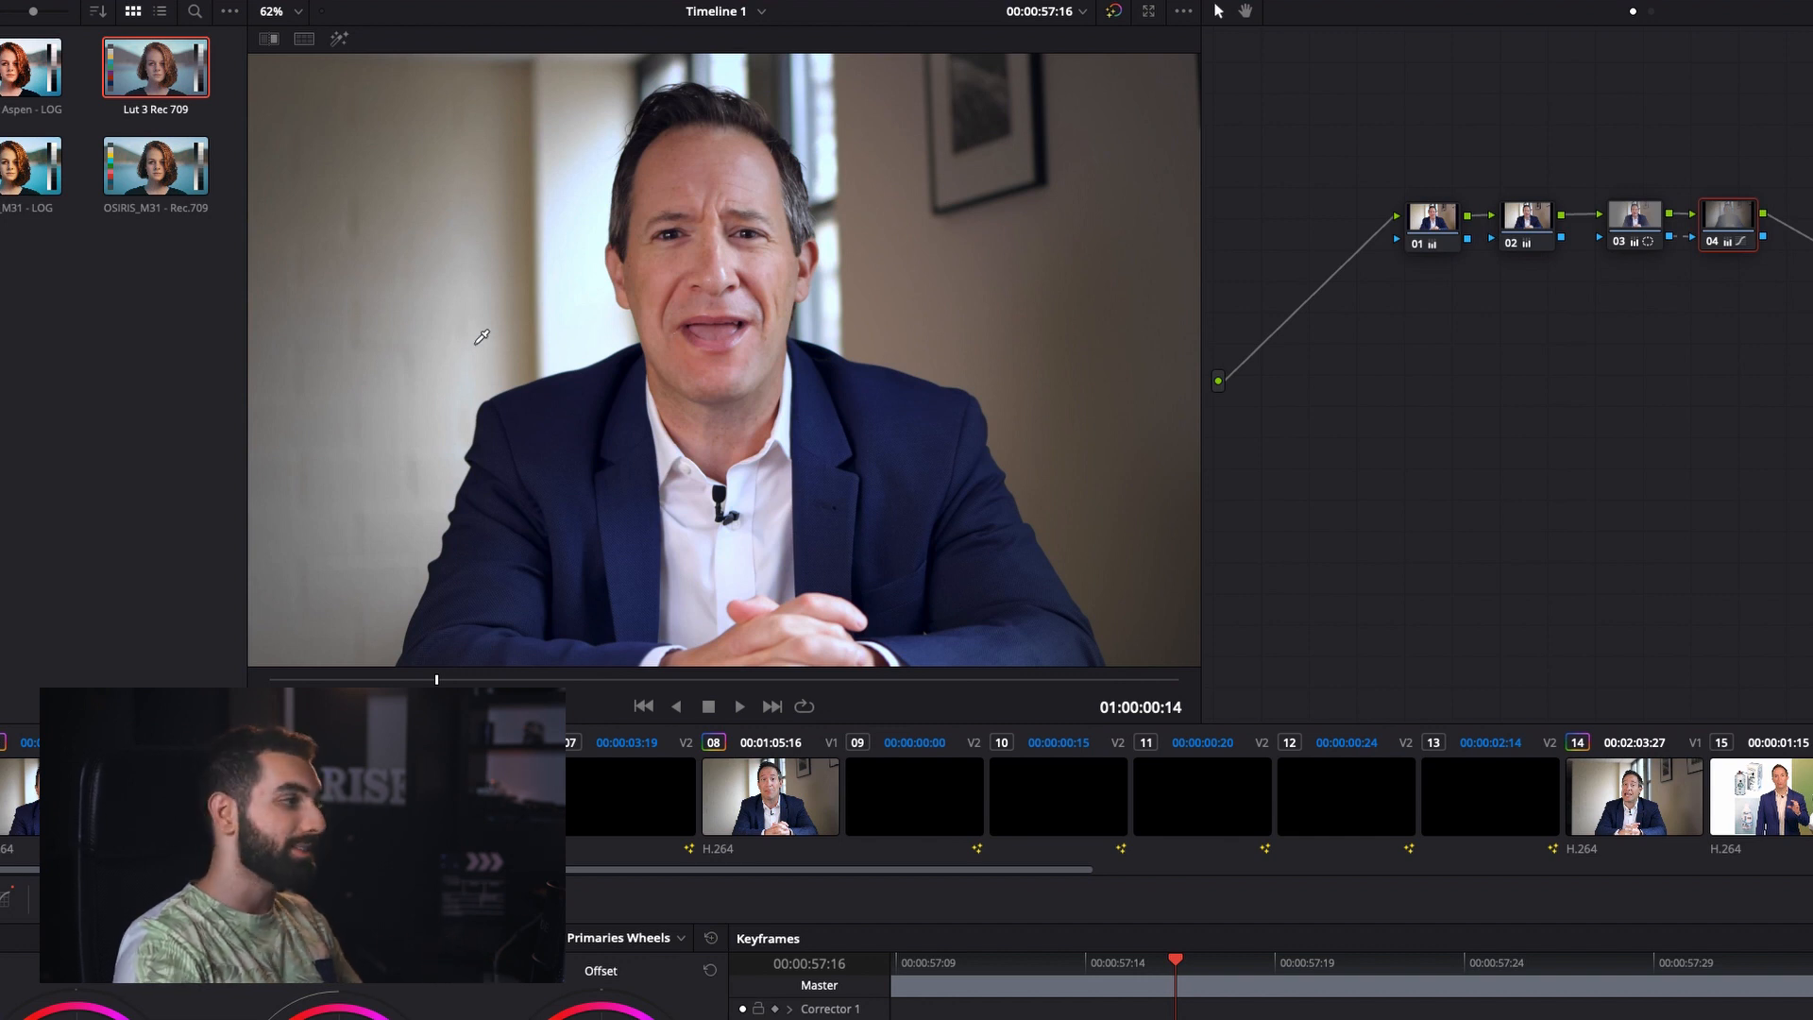
{"action": "left_click", "coordinate": [12, 900]}
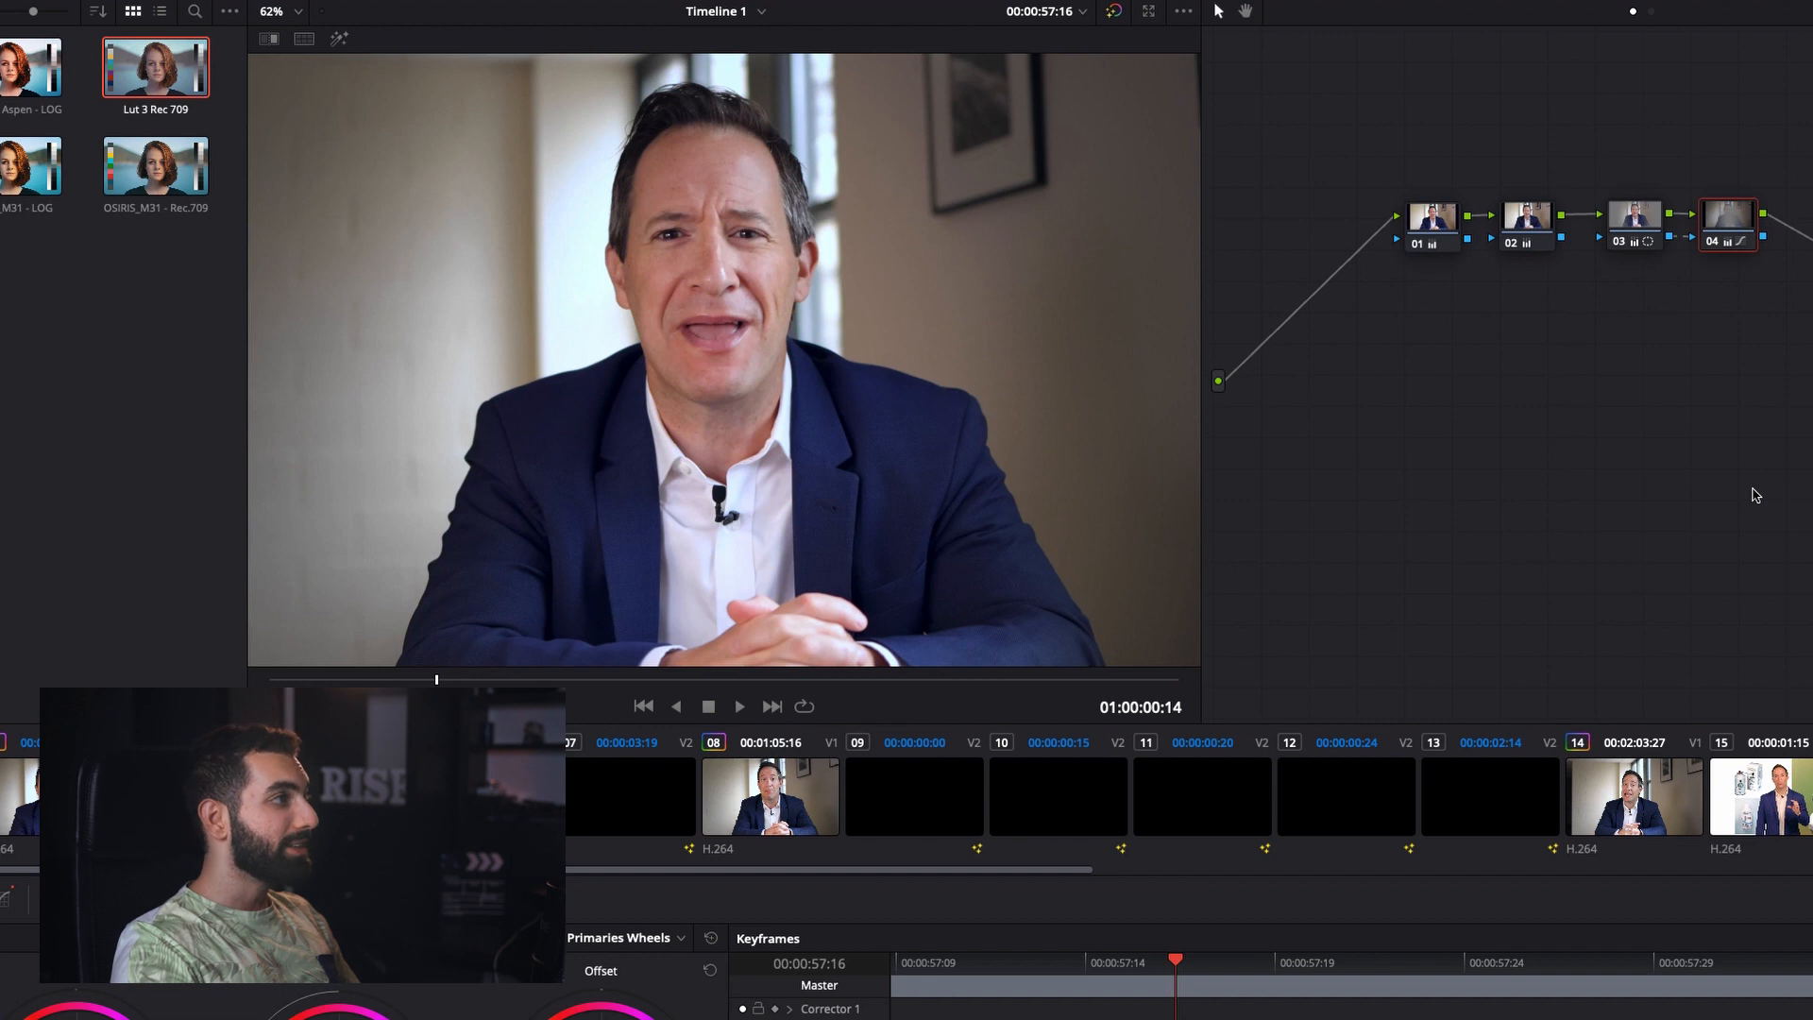
Select all four grade nodes and toggle them off and on to compare the interview shot with and without the grade
{"action": "key", "text": "super+a"}
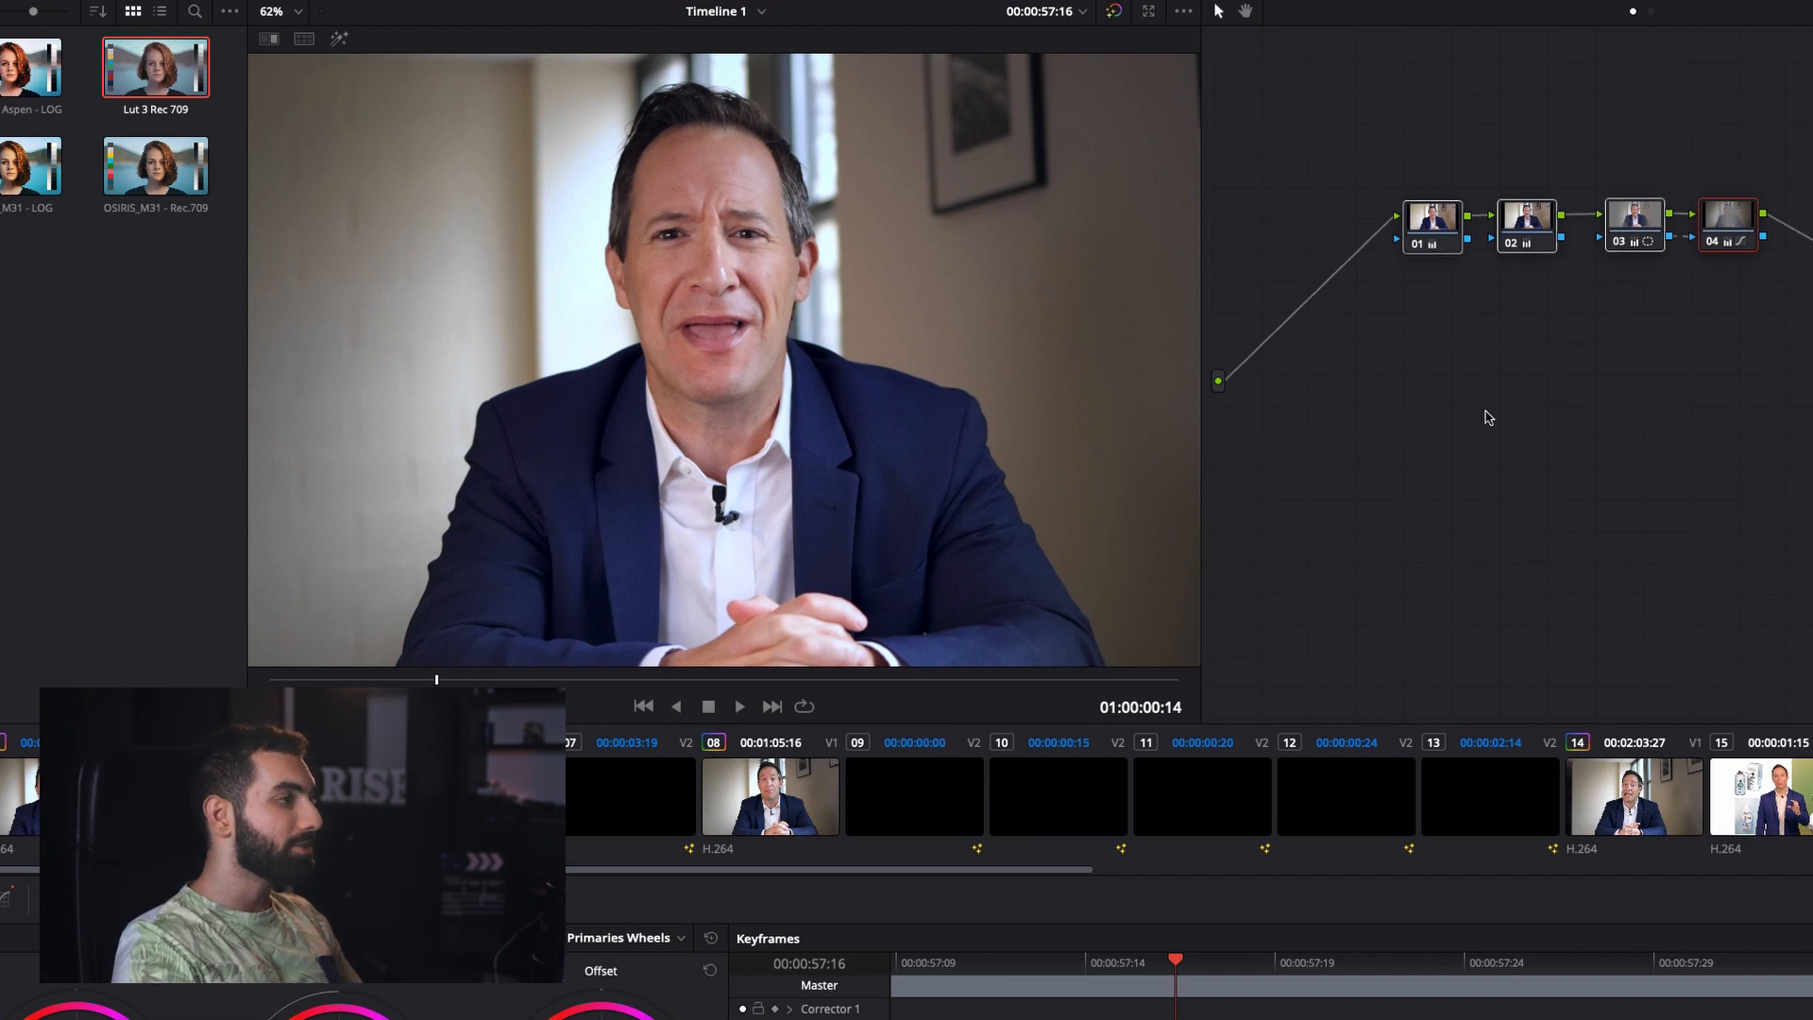
{"action": "key", "text": "super+d"}
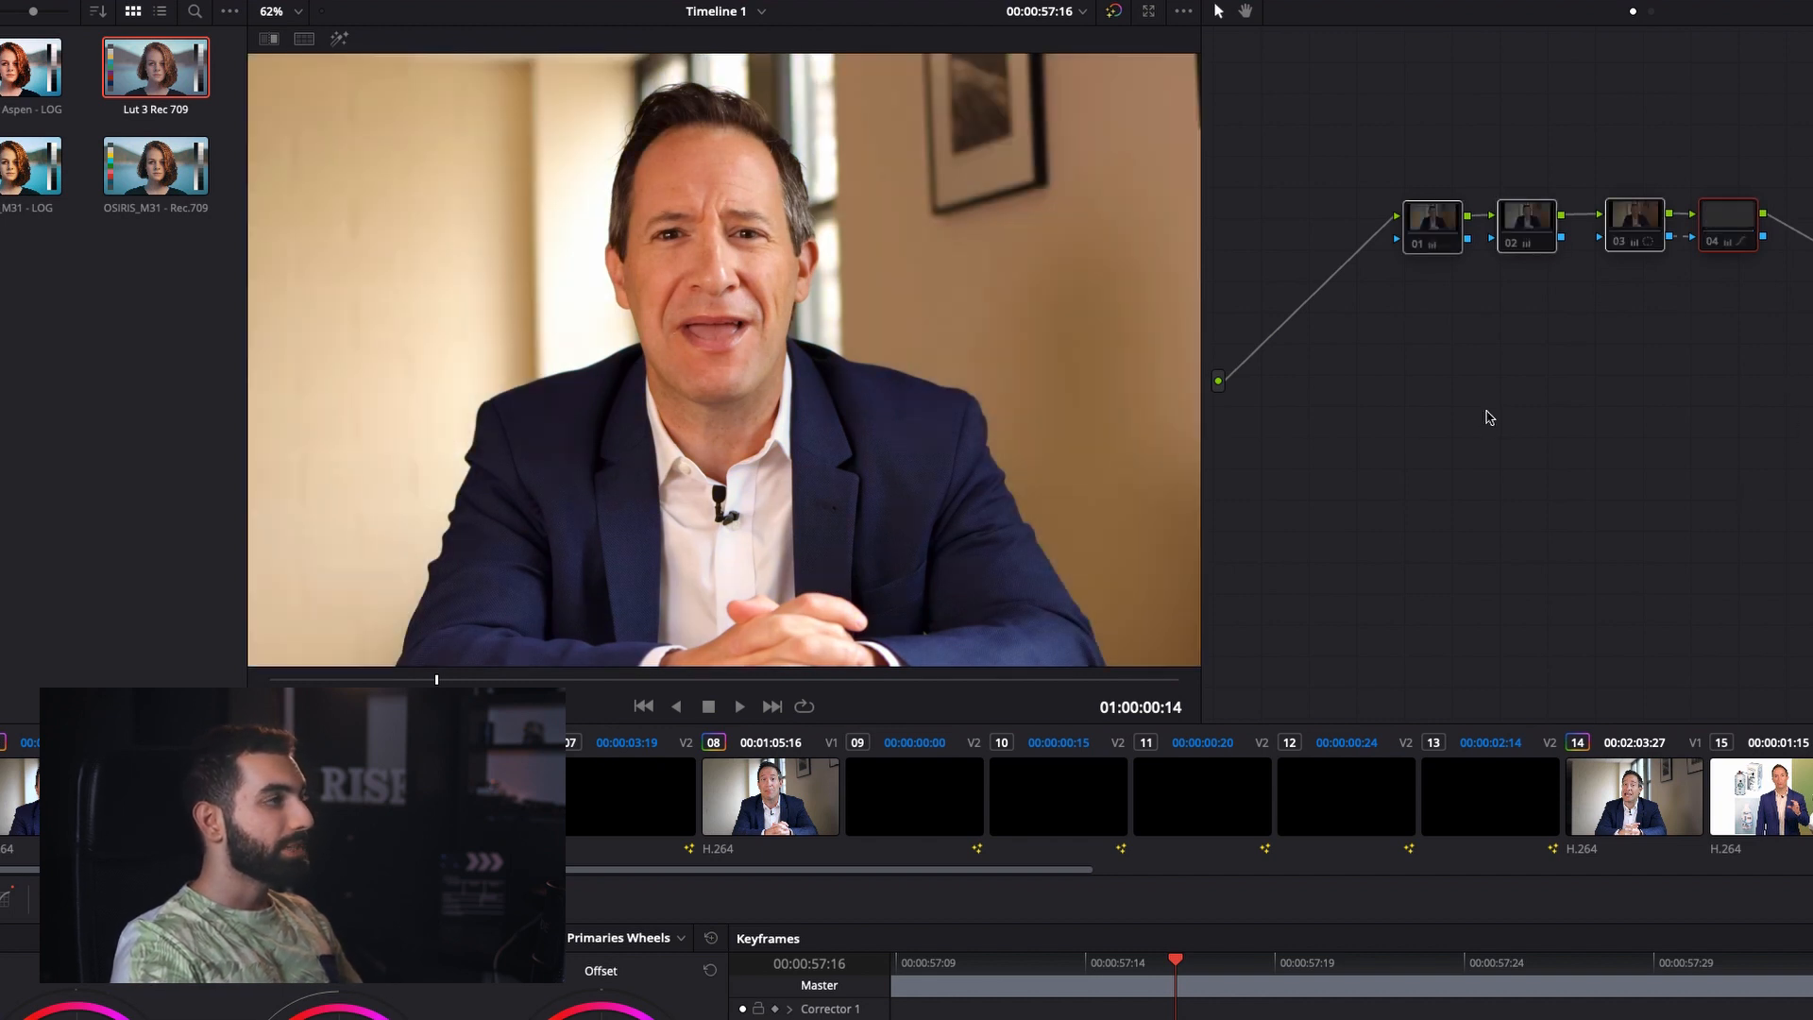
{"action": "key", "text": "super+d"}
{"action": "key", "text": "super+d"}
{"action": "key", "text": "super+d"}
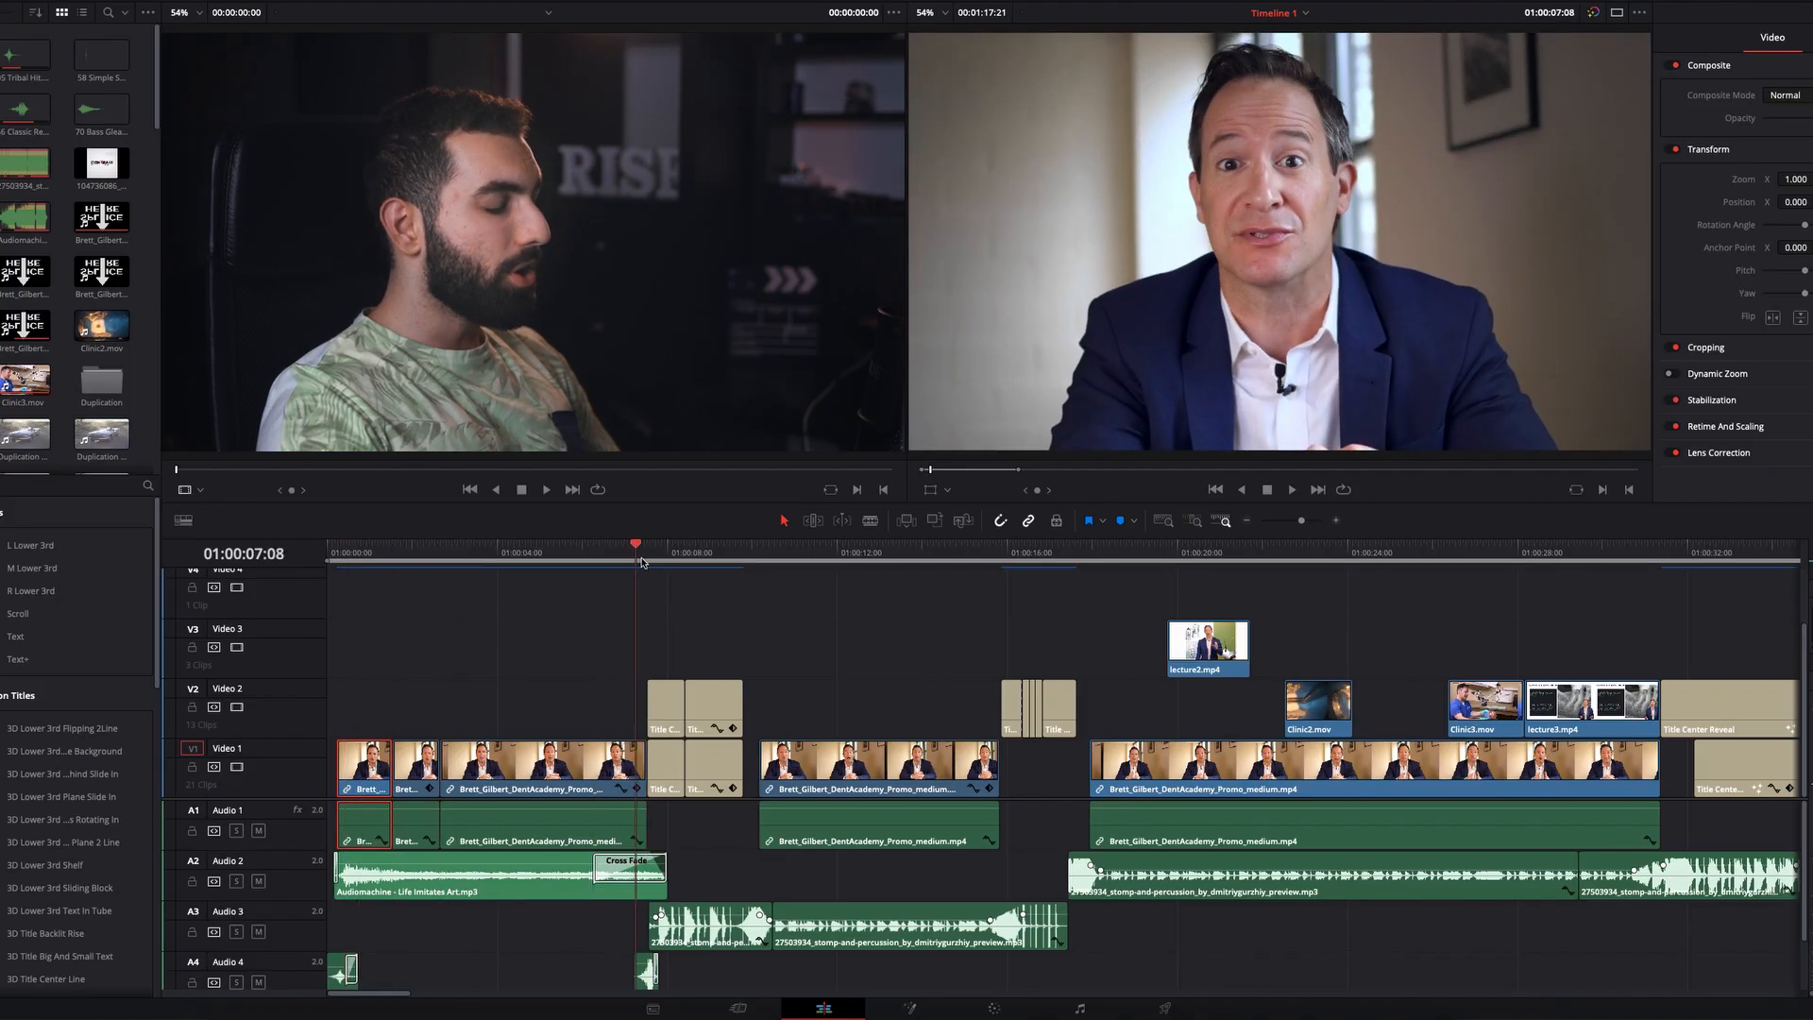
Play the first title transition from 01:00:07:08 and review the timeline on to the third interview section around 01:00:21:25
{"action": "key", "text": "space"}
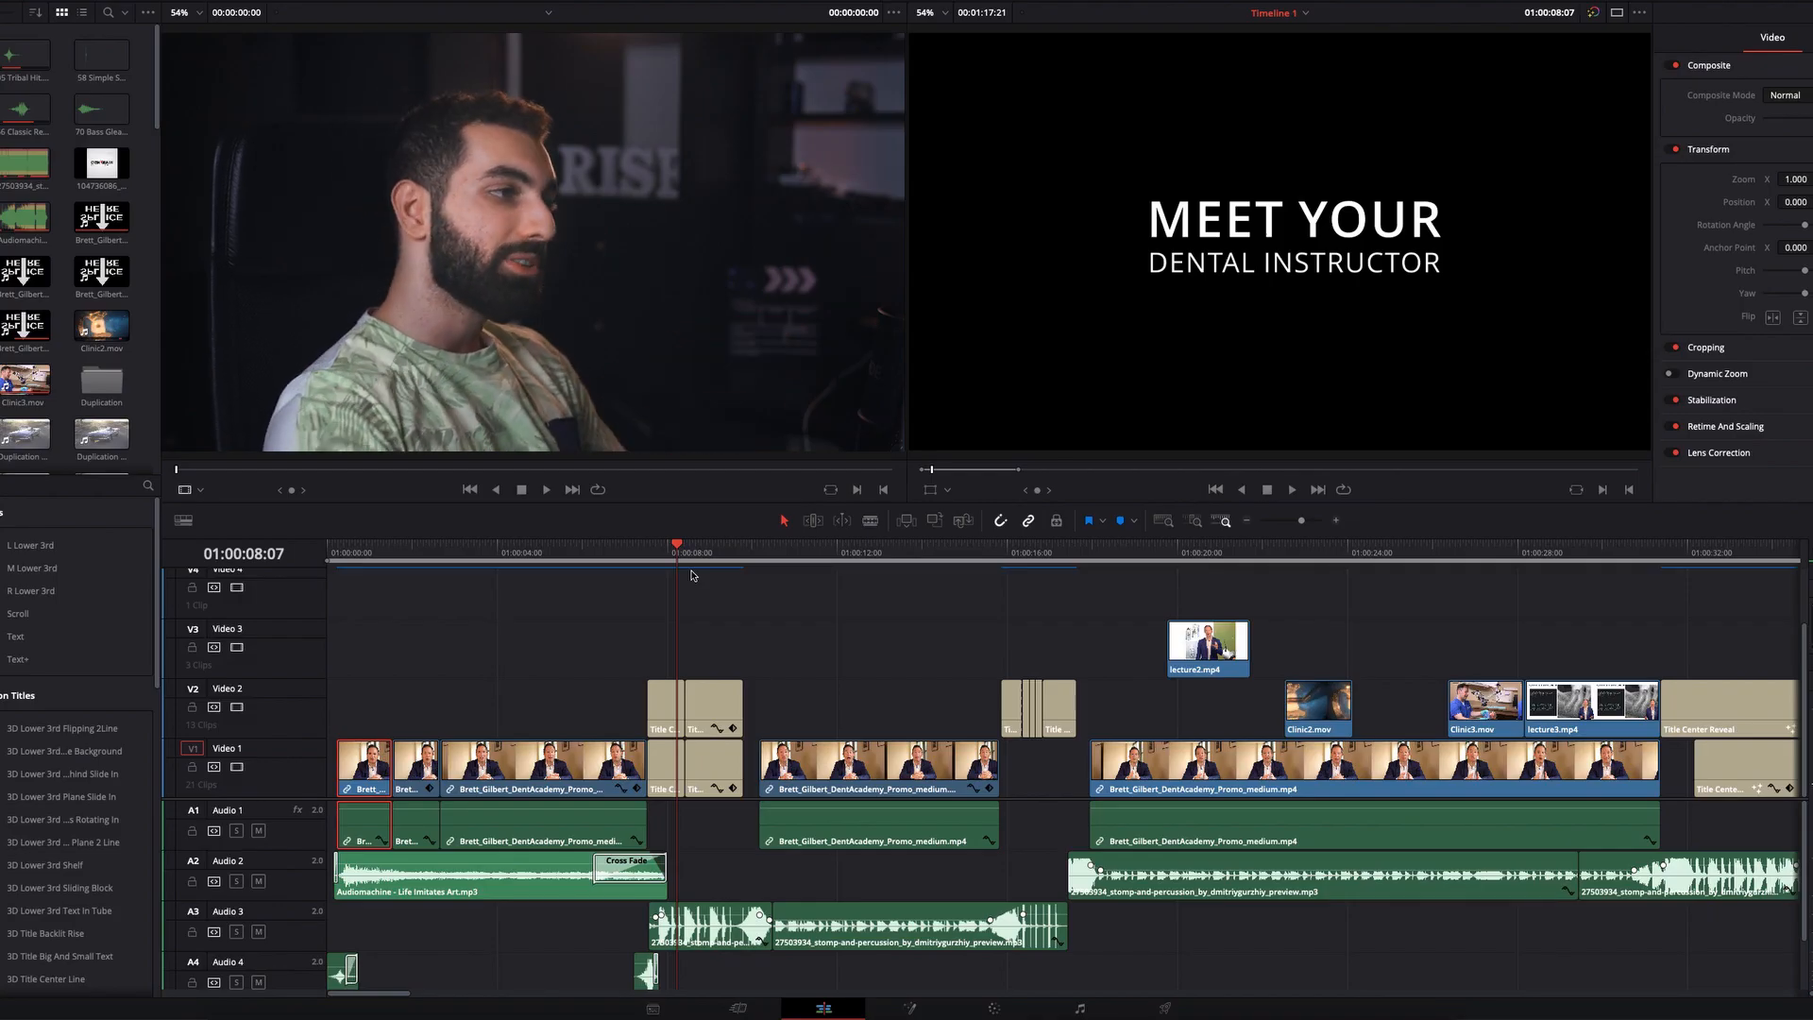
{"action": "scroll", "coordinate": [689, 580], "scroll_direction": "up", "scroll_amount": 1}
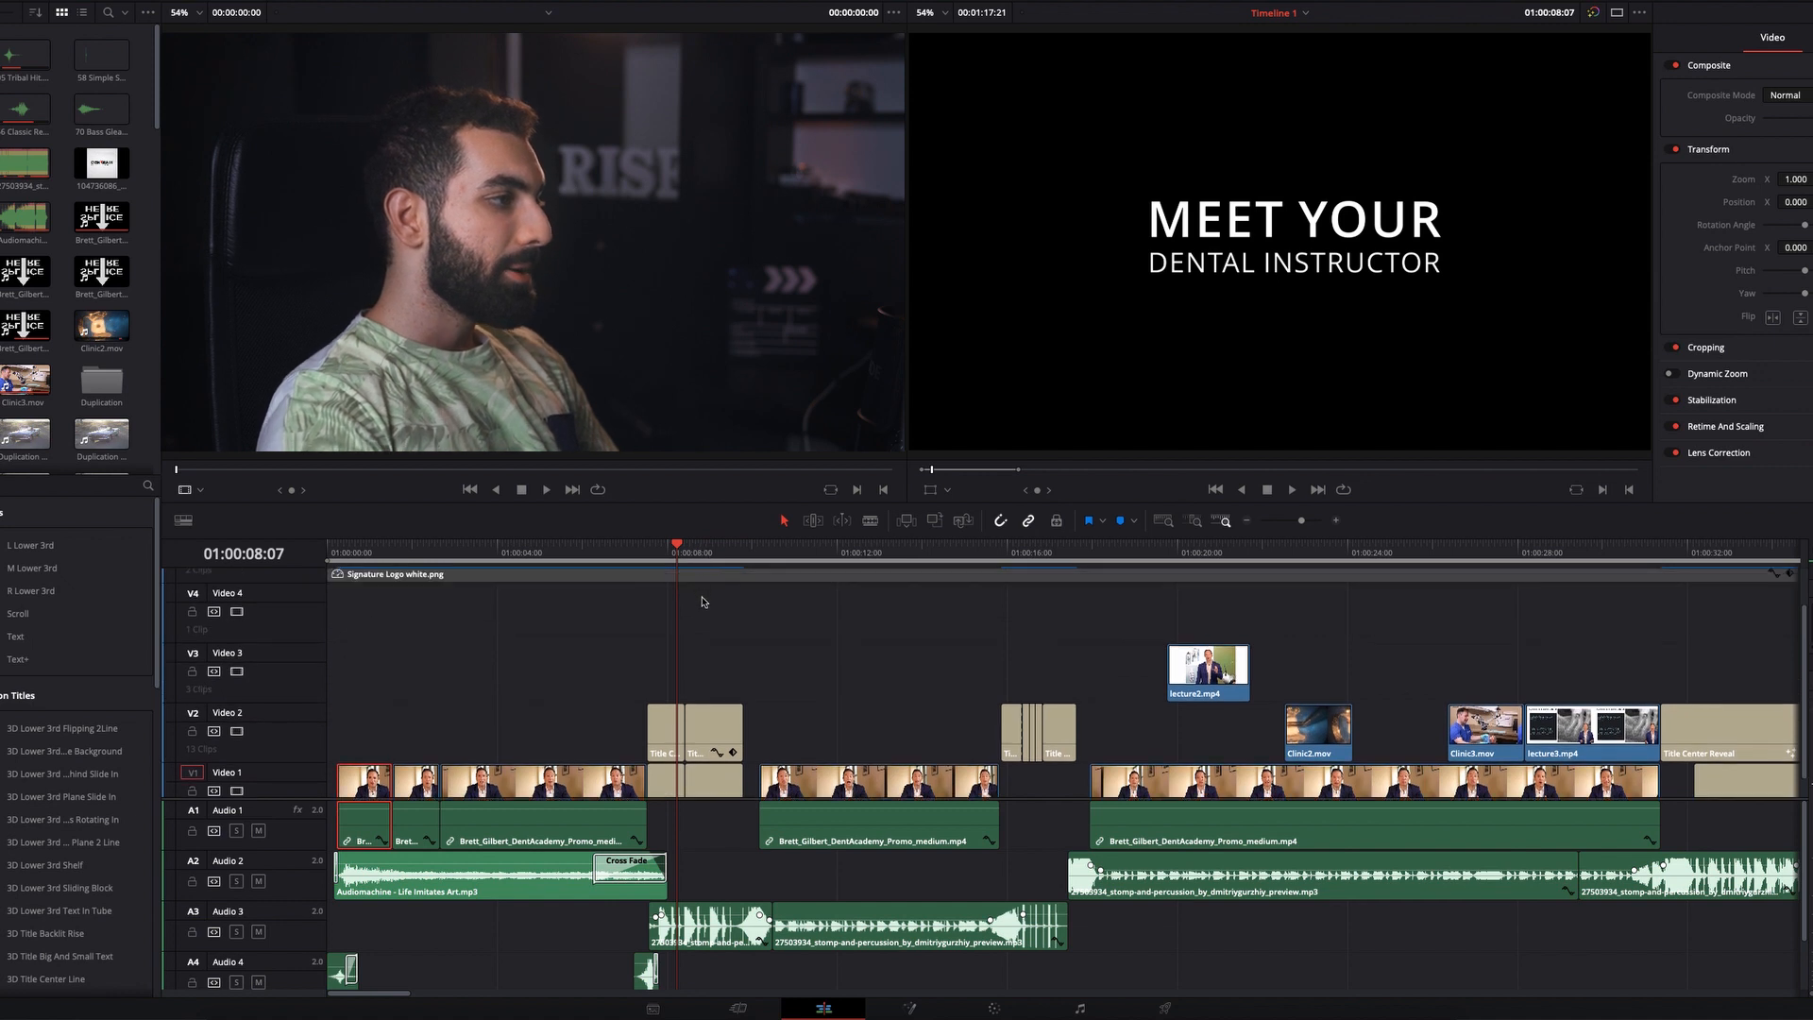
{"action": "scroll", "coordinate": [703, 602], "scroll_direction": "down", "scroll_amount": 1}
{"action": "left_click", "coordinate": [1084, 553]}
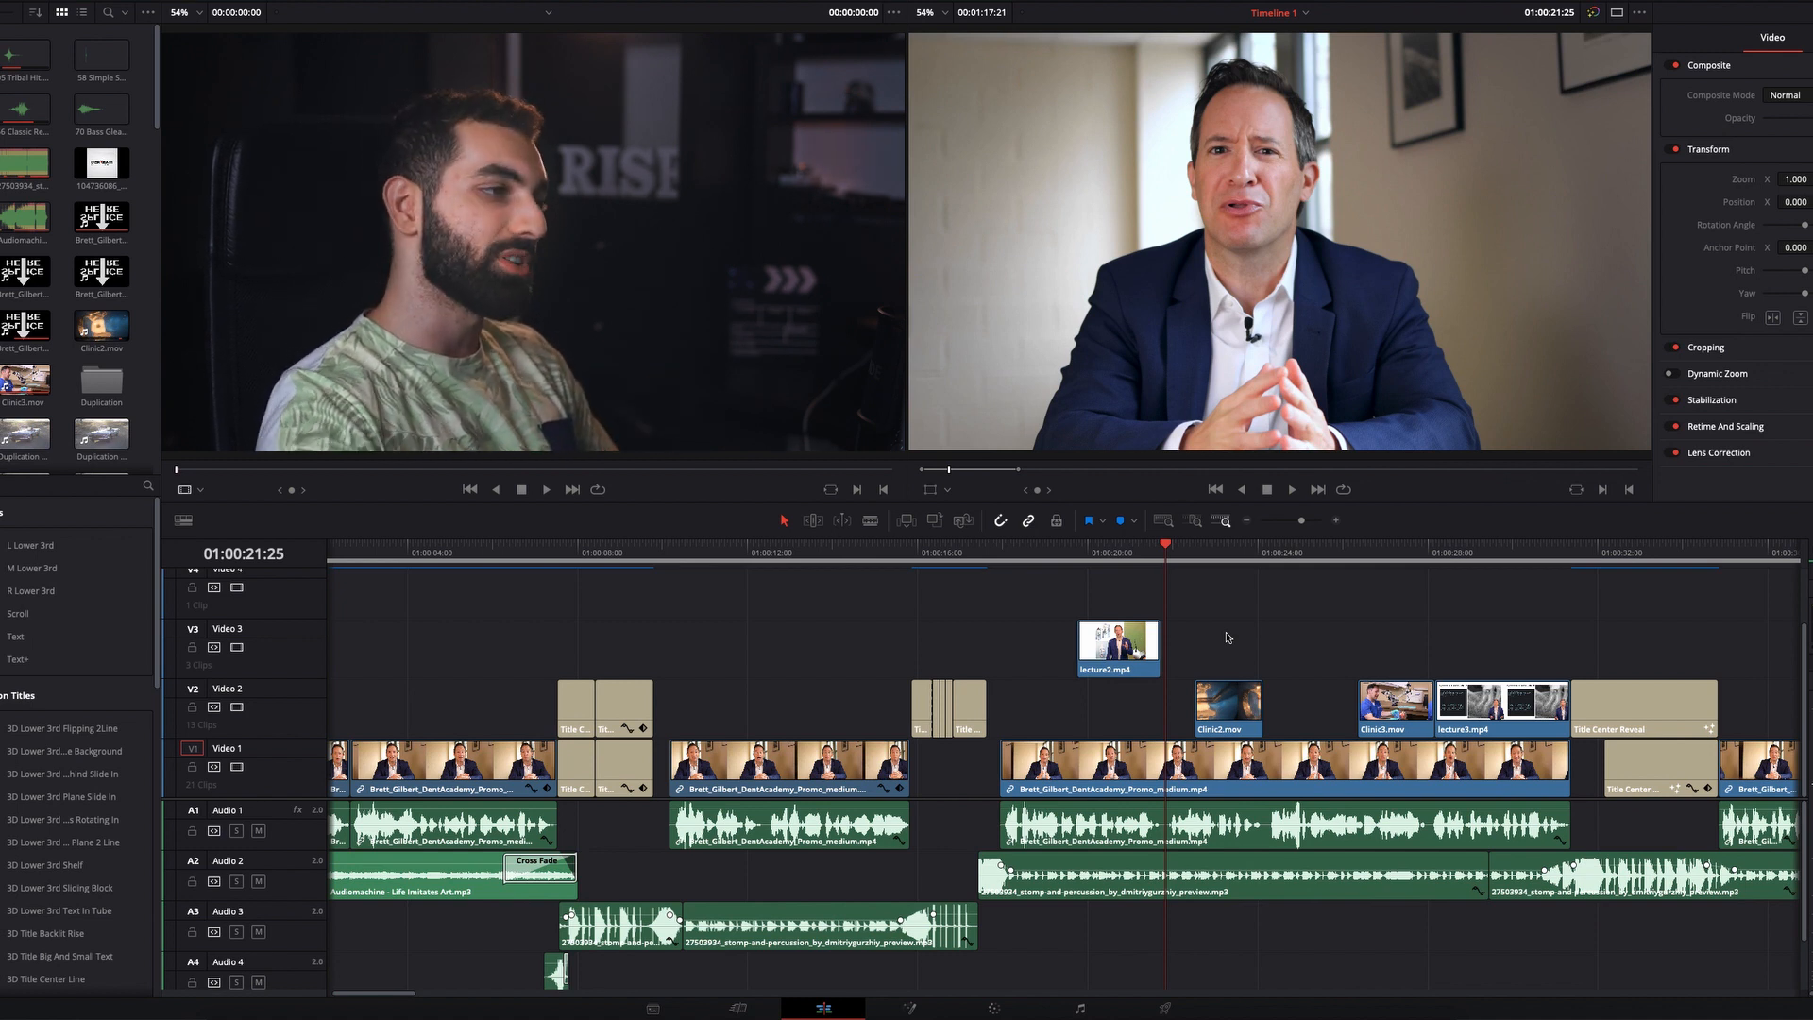
{"action": "scroll", "coordinate": [1190, 606], "scroll_direction": "left", "scroll_amount": 2}
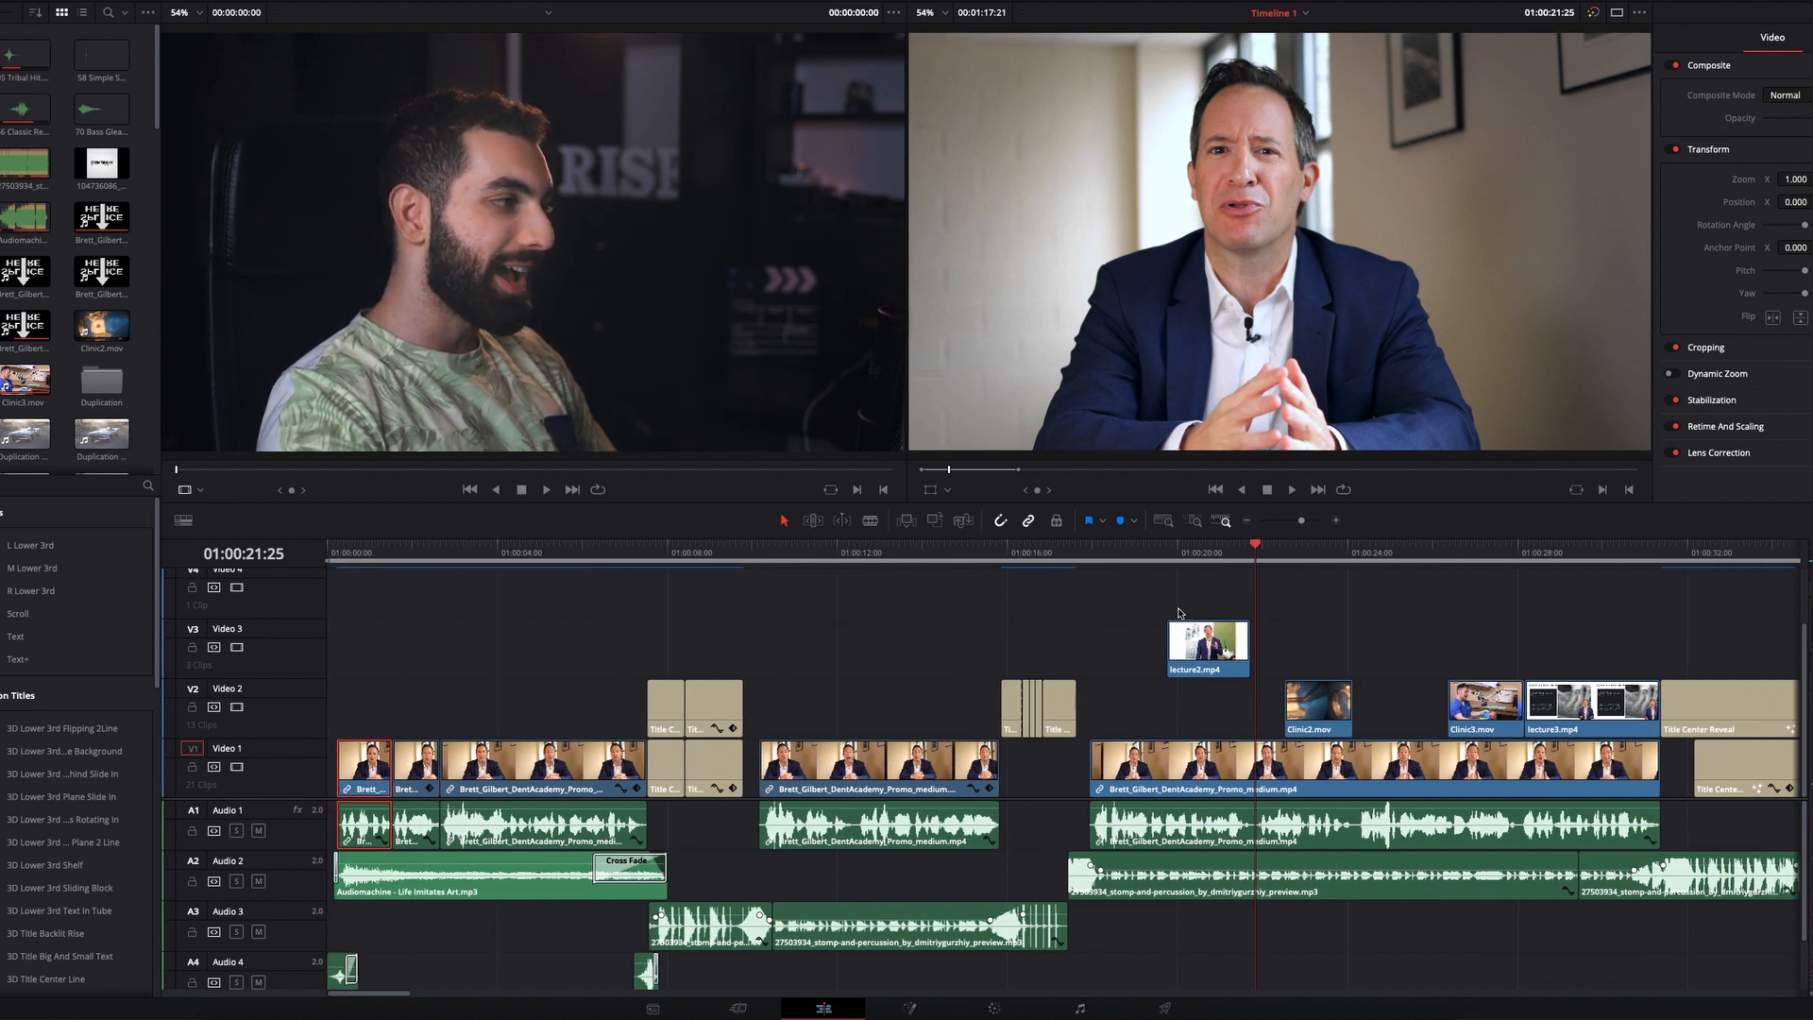
Return the playhead to the timeline start and examine the music and sound effect clips across the audio tracks
{"action": "key", "text": "Home"}
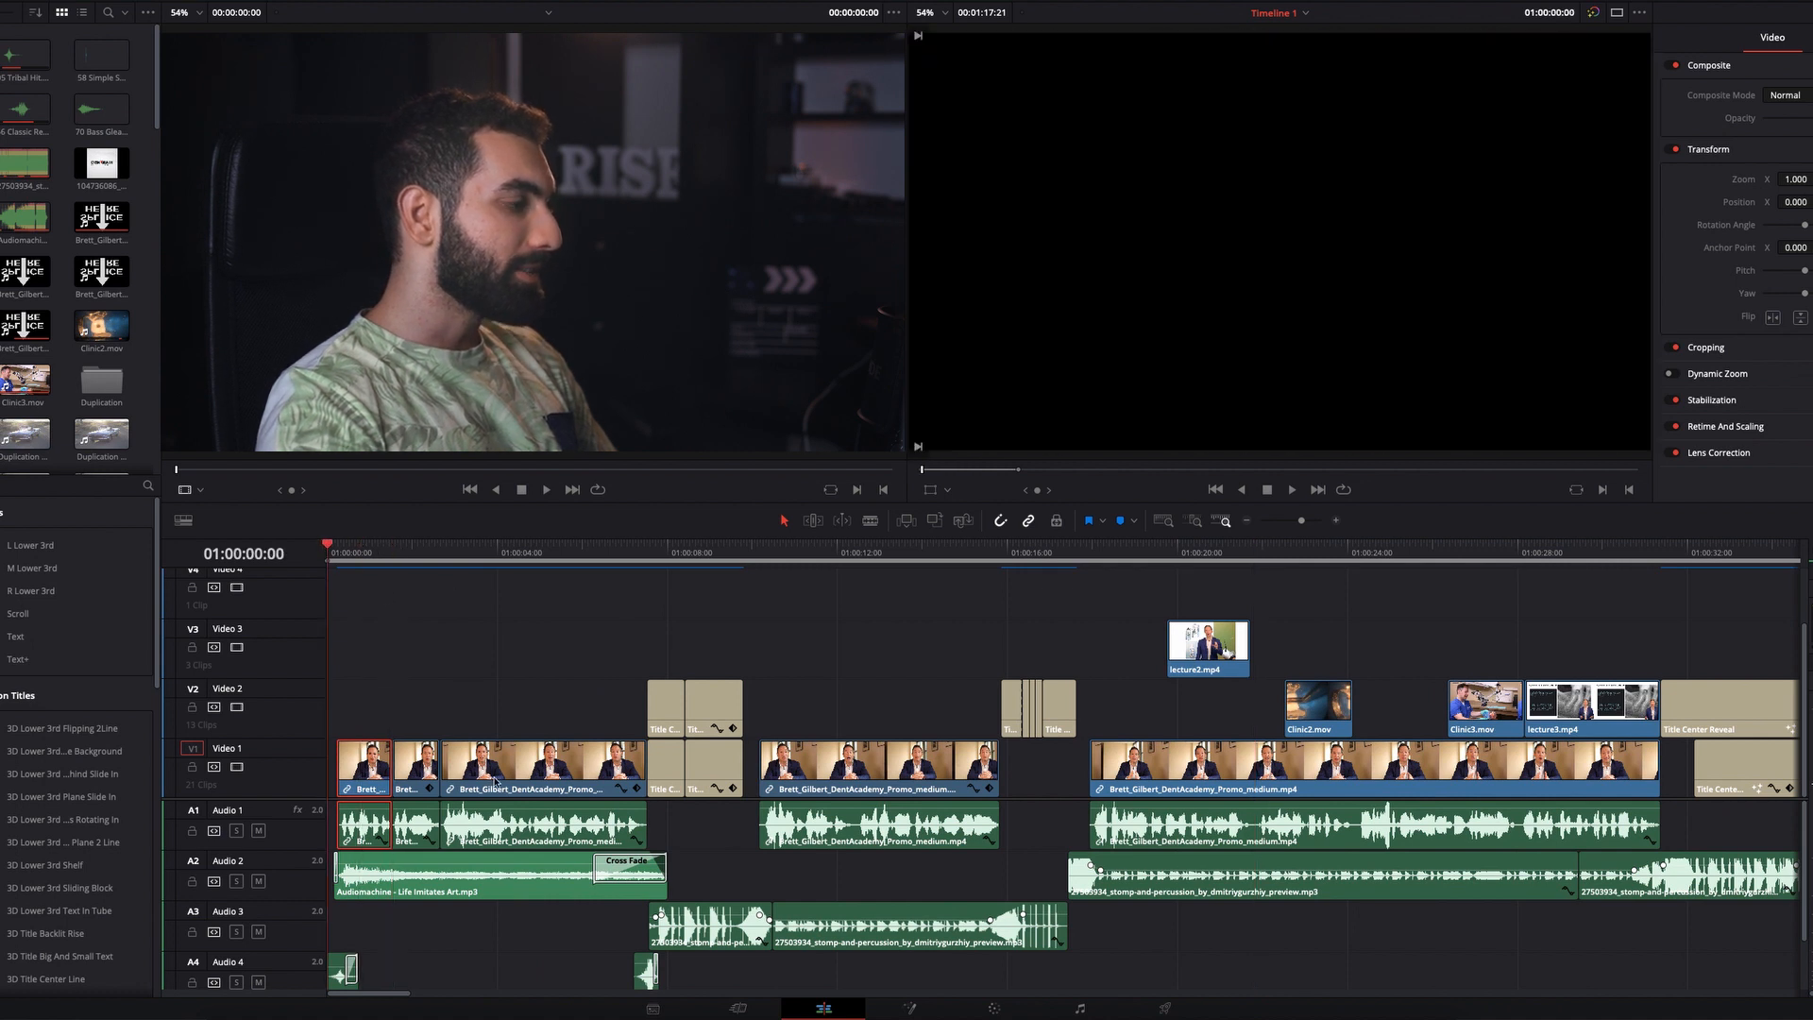
{"action": "scroll", "coordinate": [475, 902], "scroll_direction": "down", "scroll_amount": 2}
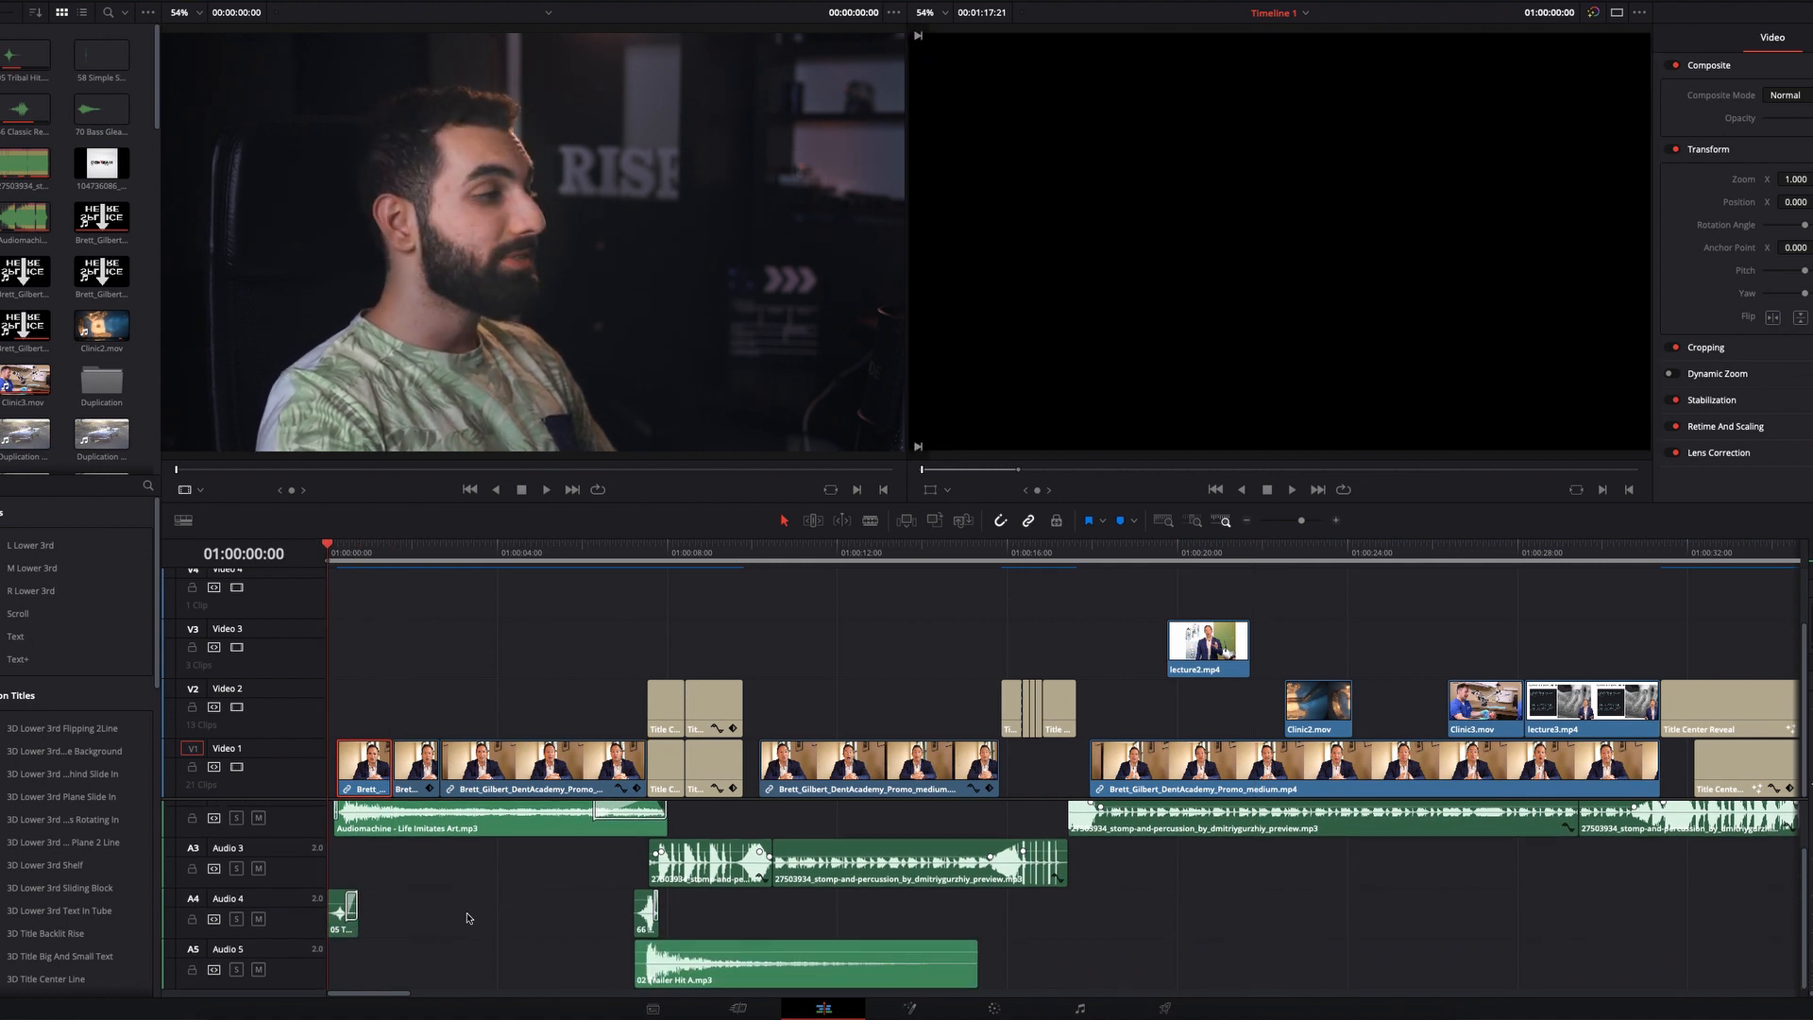
{"action": "scroll", "coordinate": [468, 918], "scroll_direction": "up", "scroll_amount": 2}
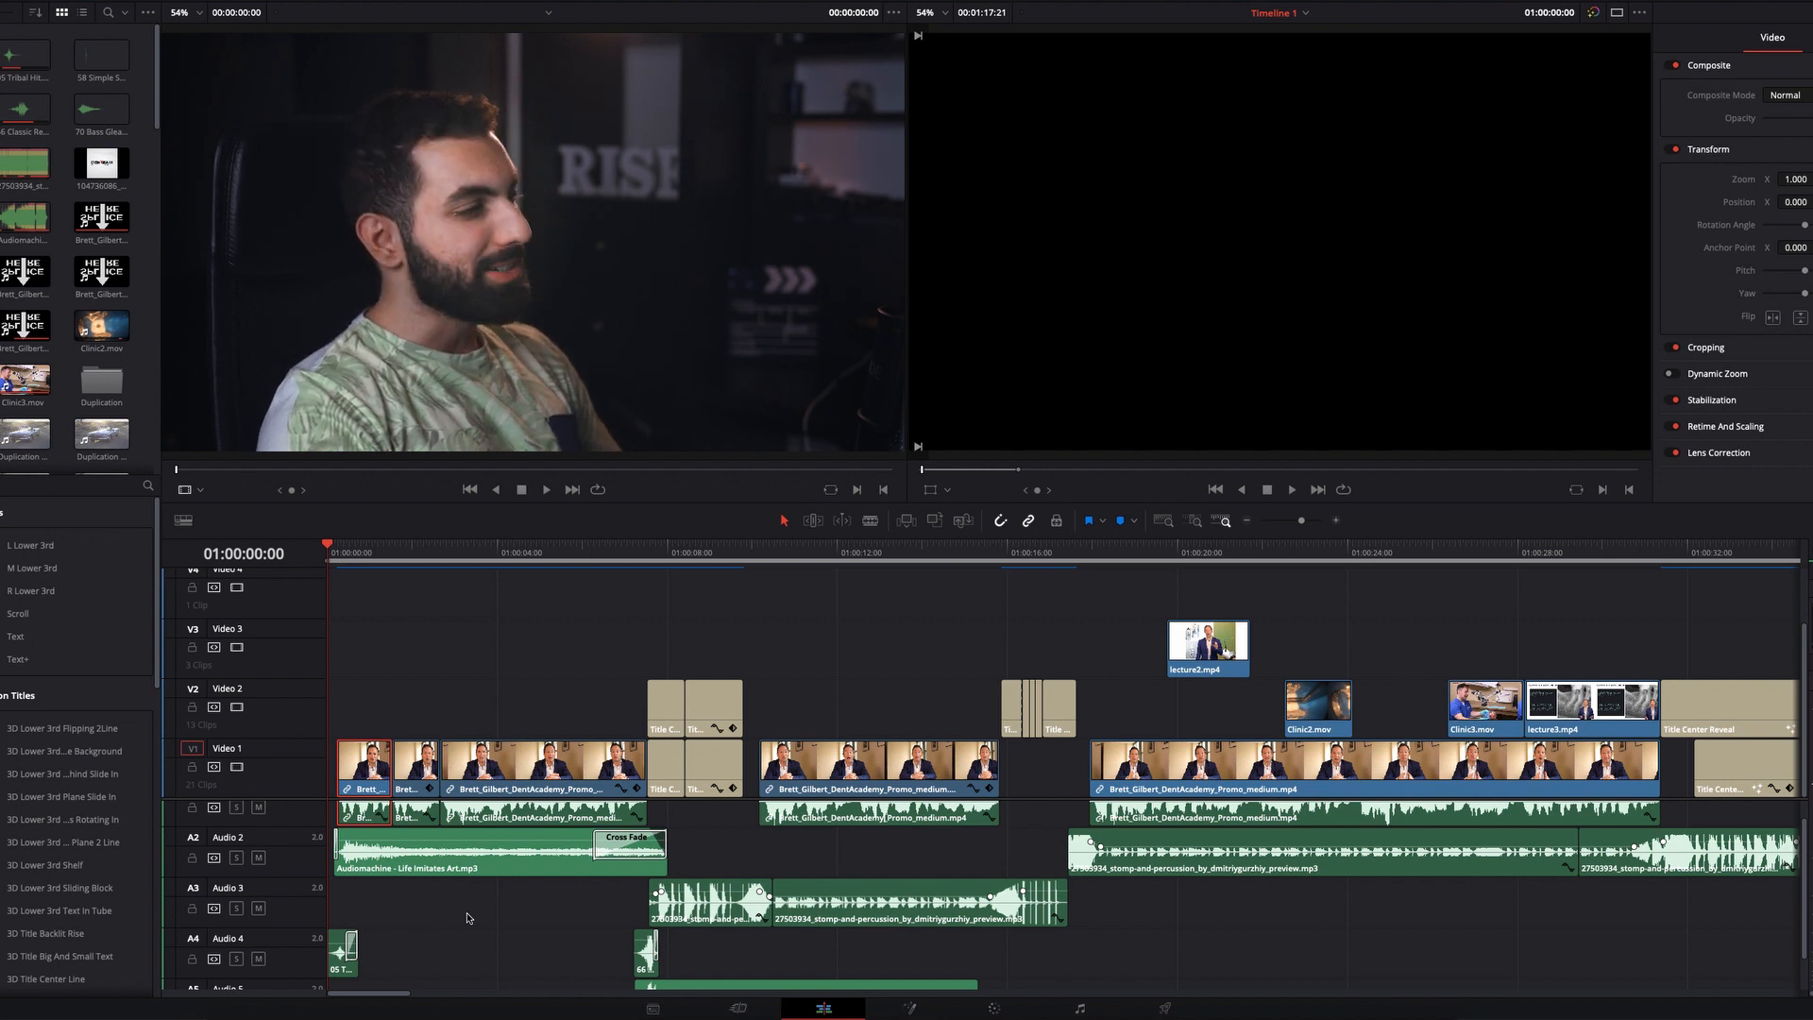
{"action": "scroll", "coordinate": [466, 918], "scroll_direction": "down", "scroll_amount": 2}
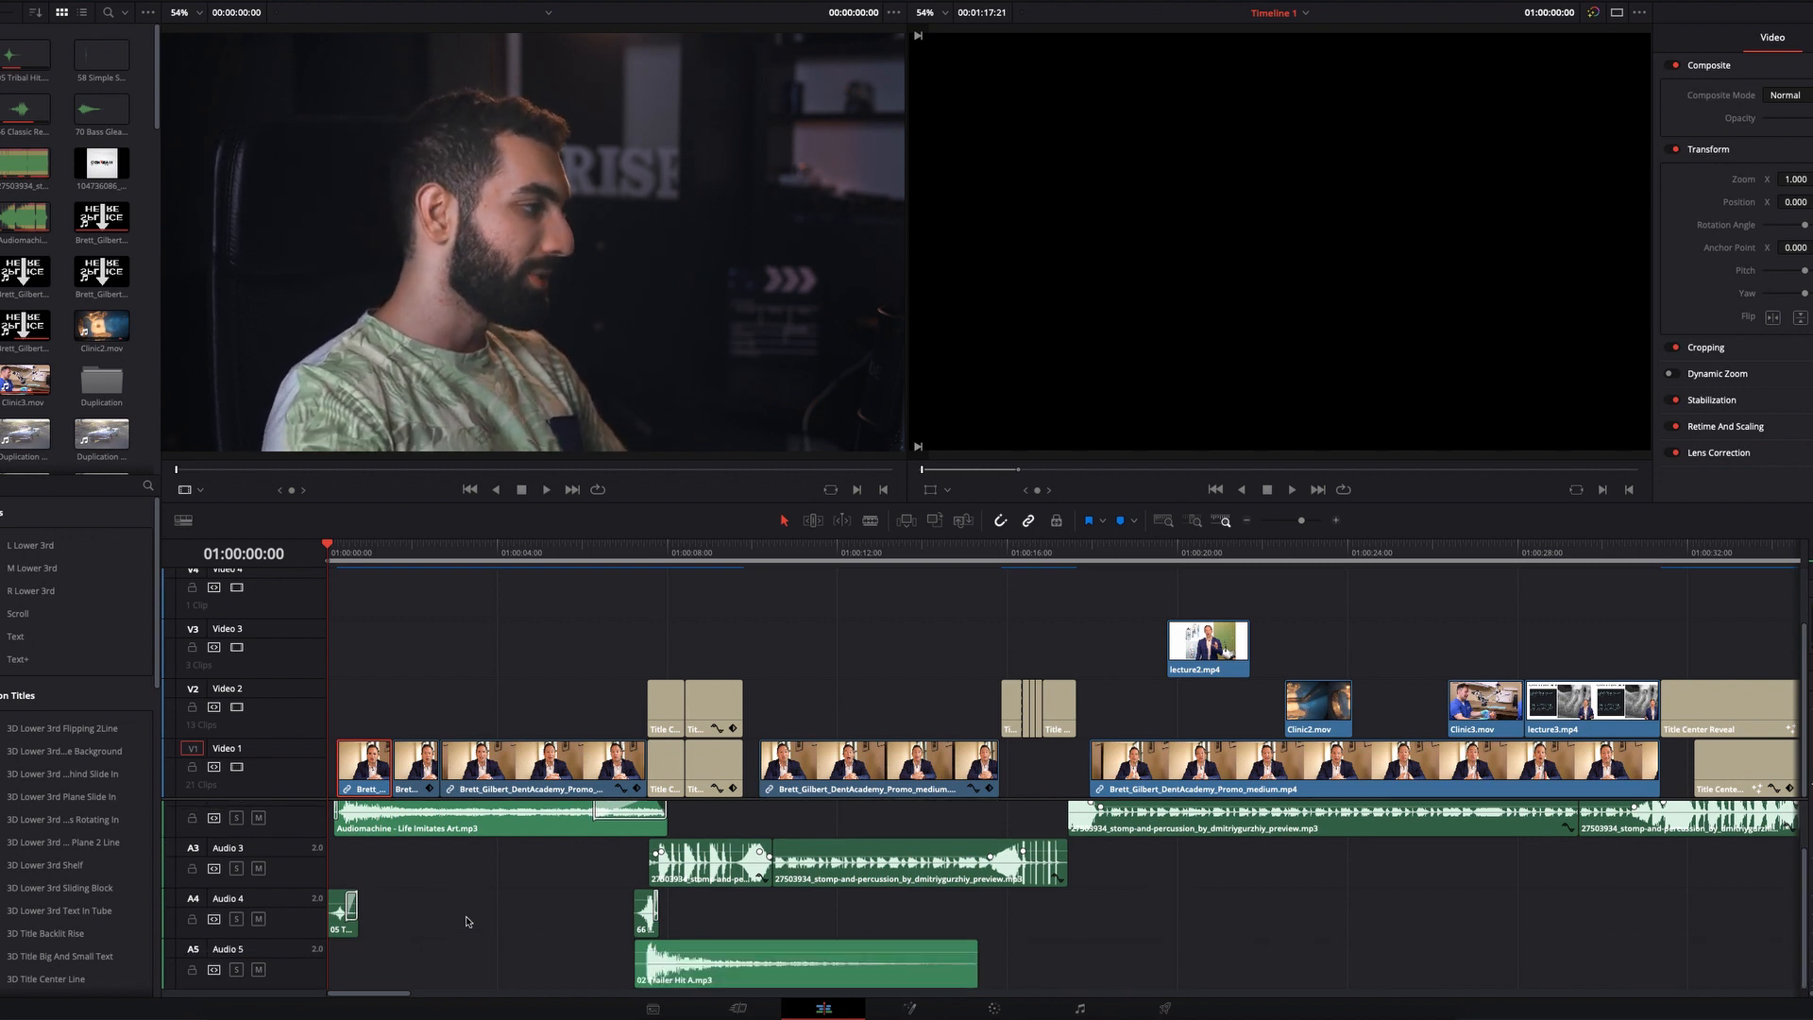
{"action": "scroll", "coordinate": [466, 922], "scroll_direction": "up", "scroll_amount": 2}
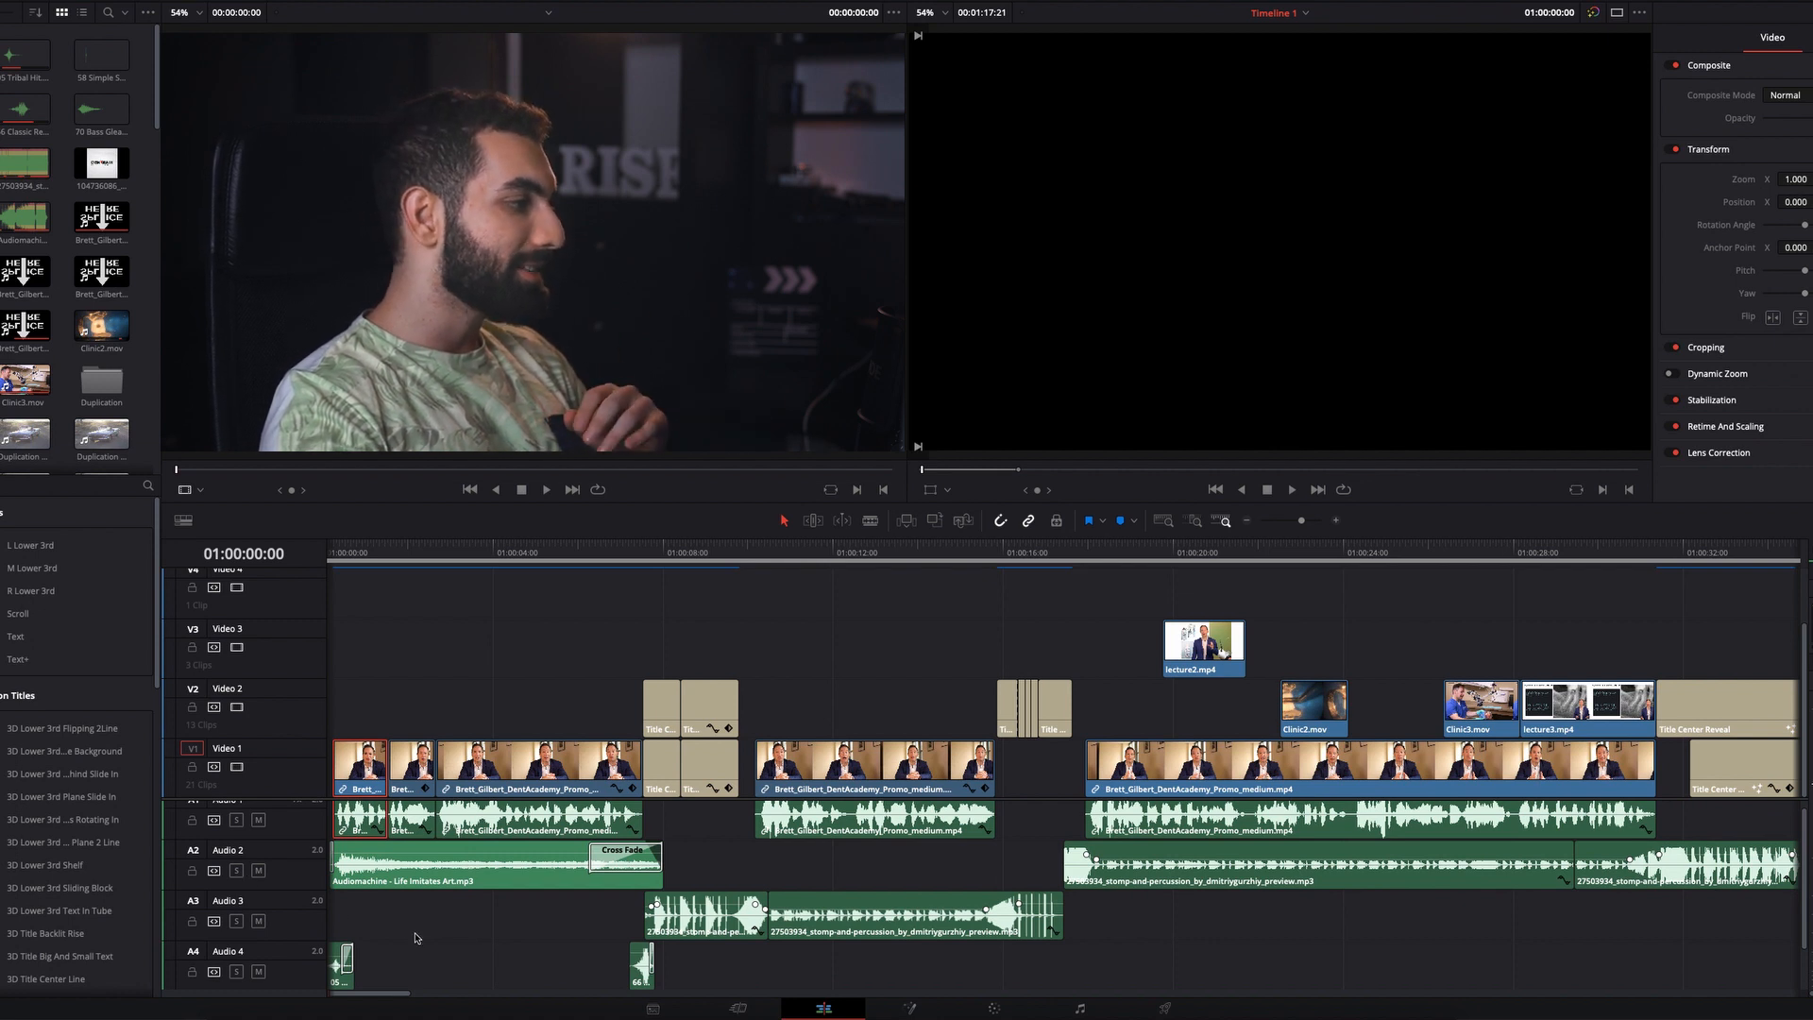
{"action": "scroll", "coordinate": [416, 936], "scroll_direction": "left", "scroll_amount": 1}
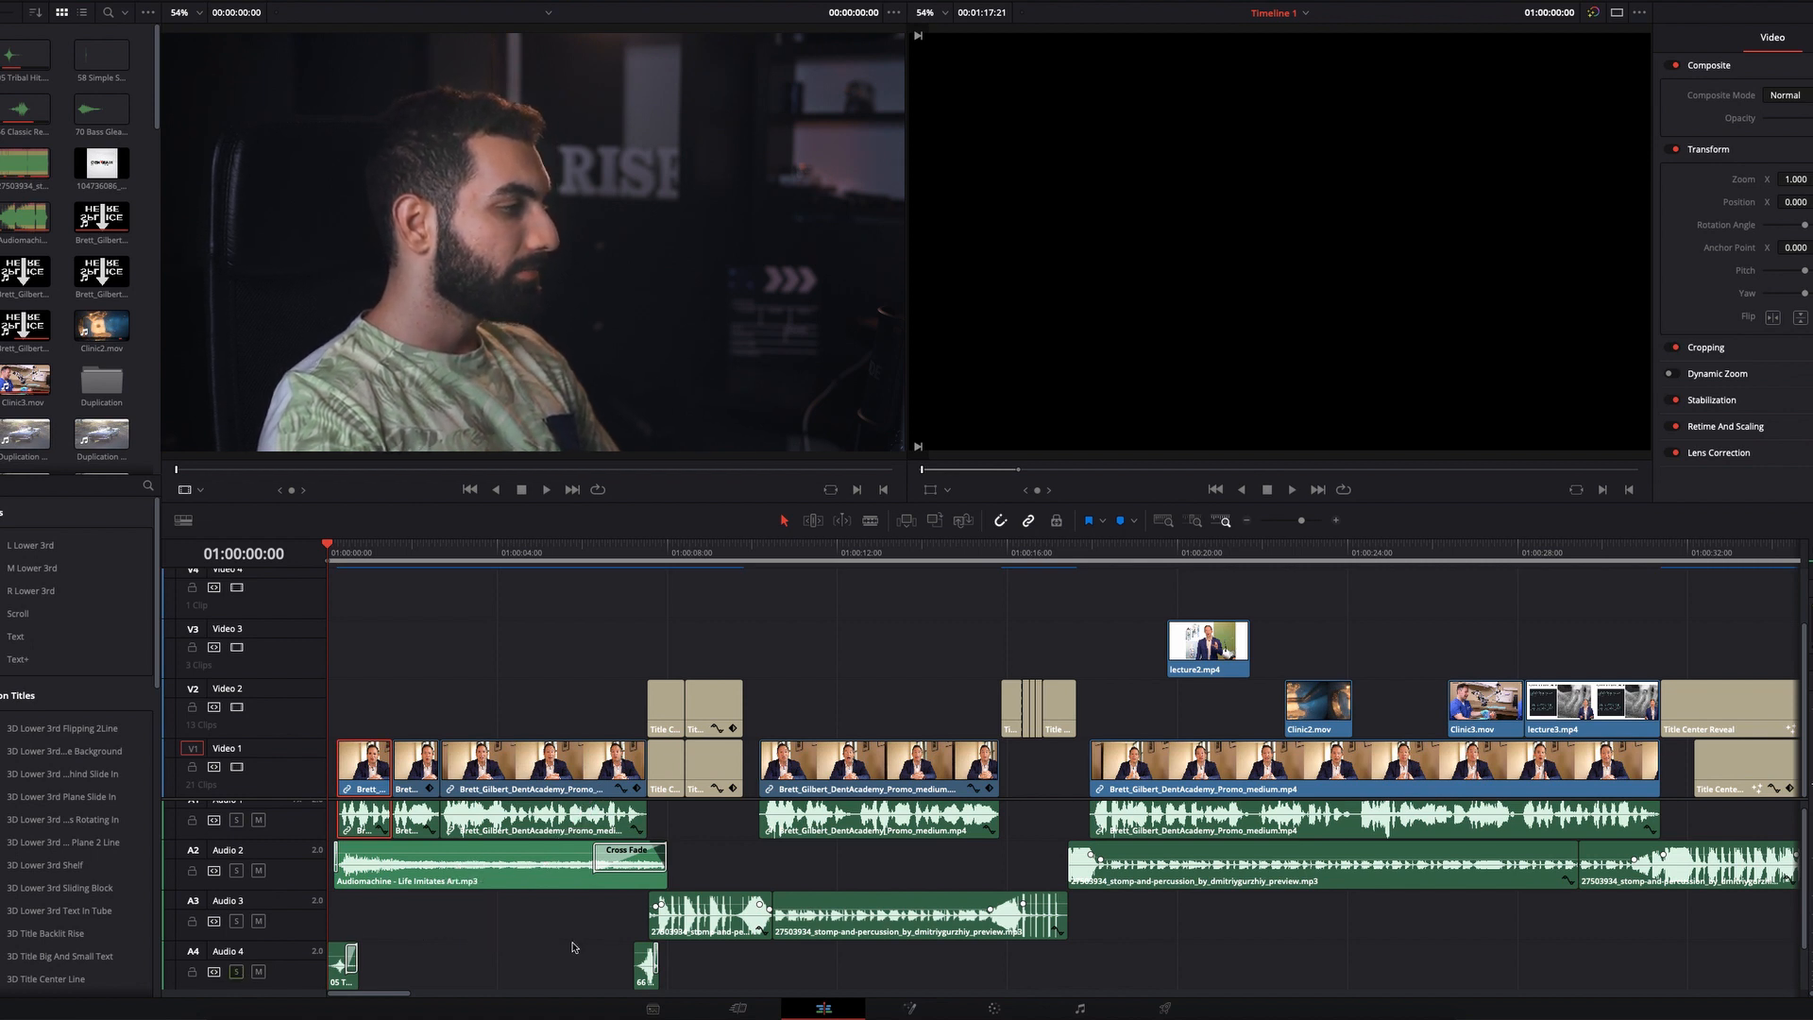
Play the opening second of the timeline with Audio 4 soloed, and return to the start to hear it again
{"action": "key", "text": "space"}
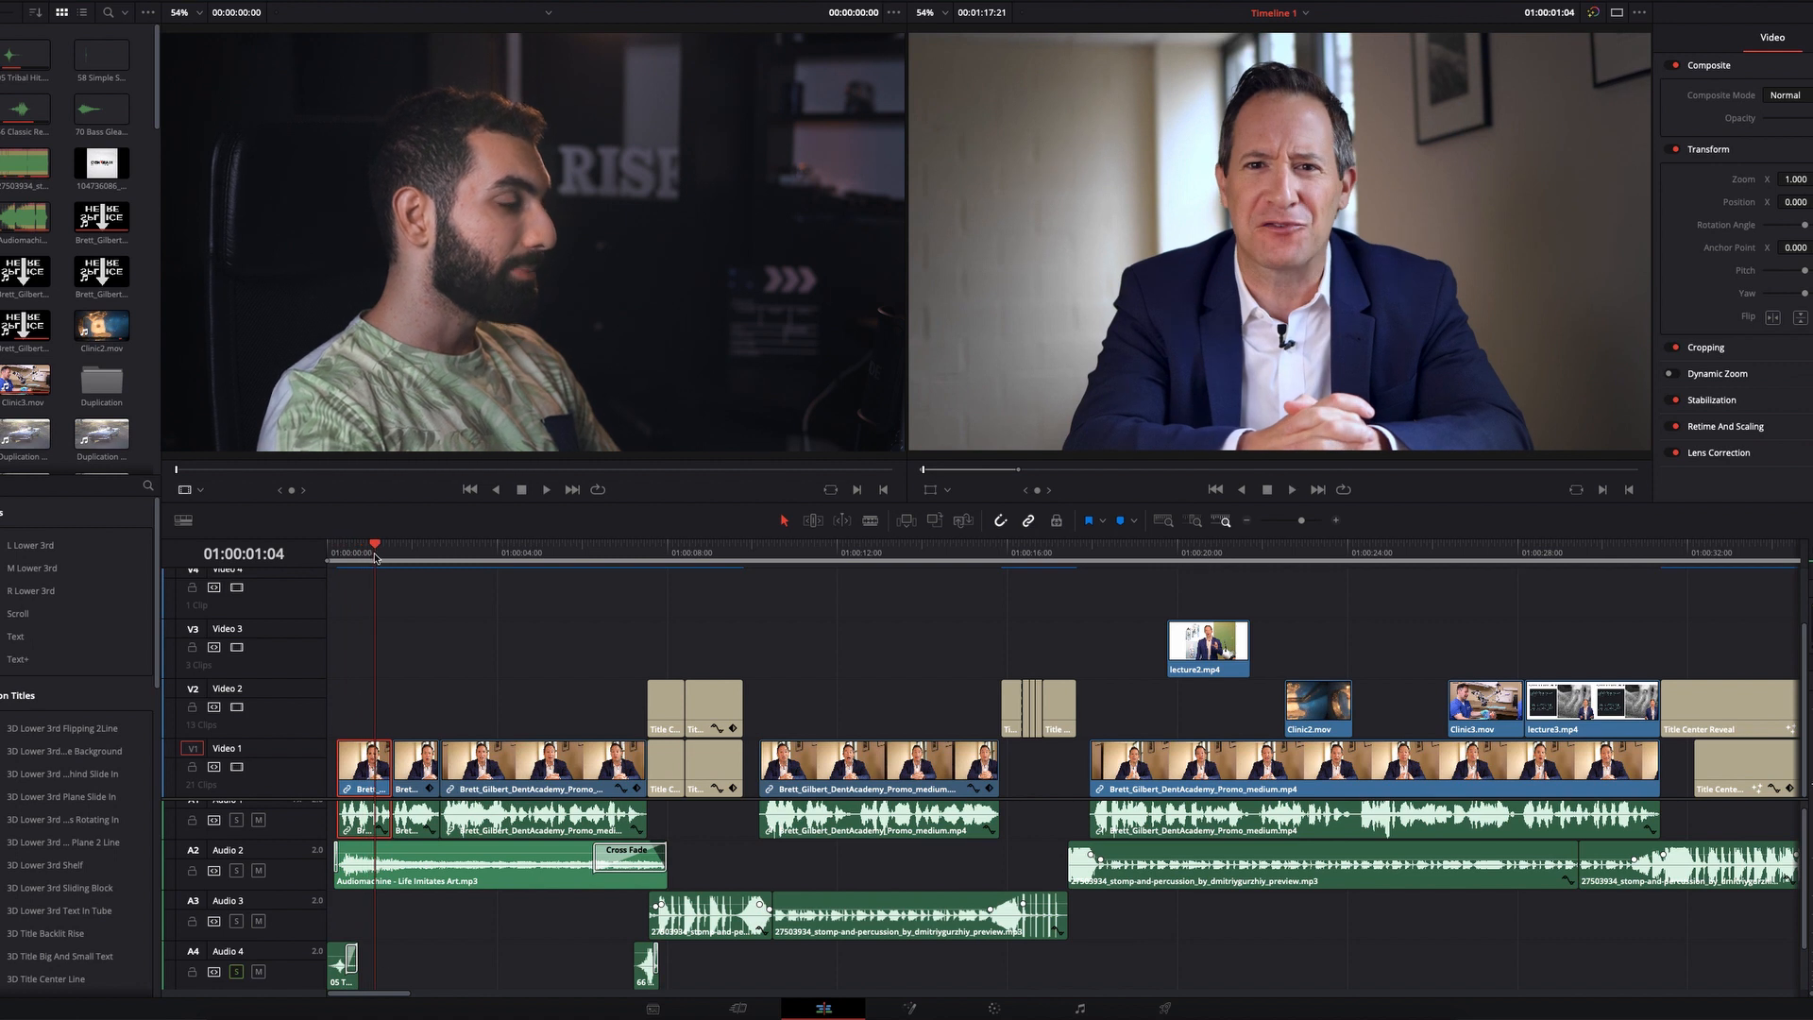
{"action": "left_click_drag", "start_coordinate": [375, 557], "coordinate": [183, 560]}
{"action": "key", "text": "space"}
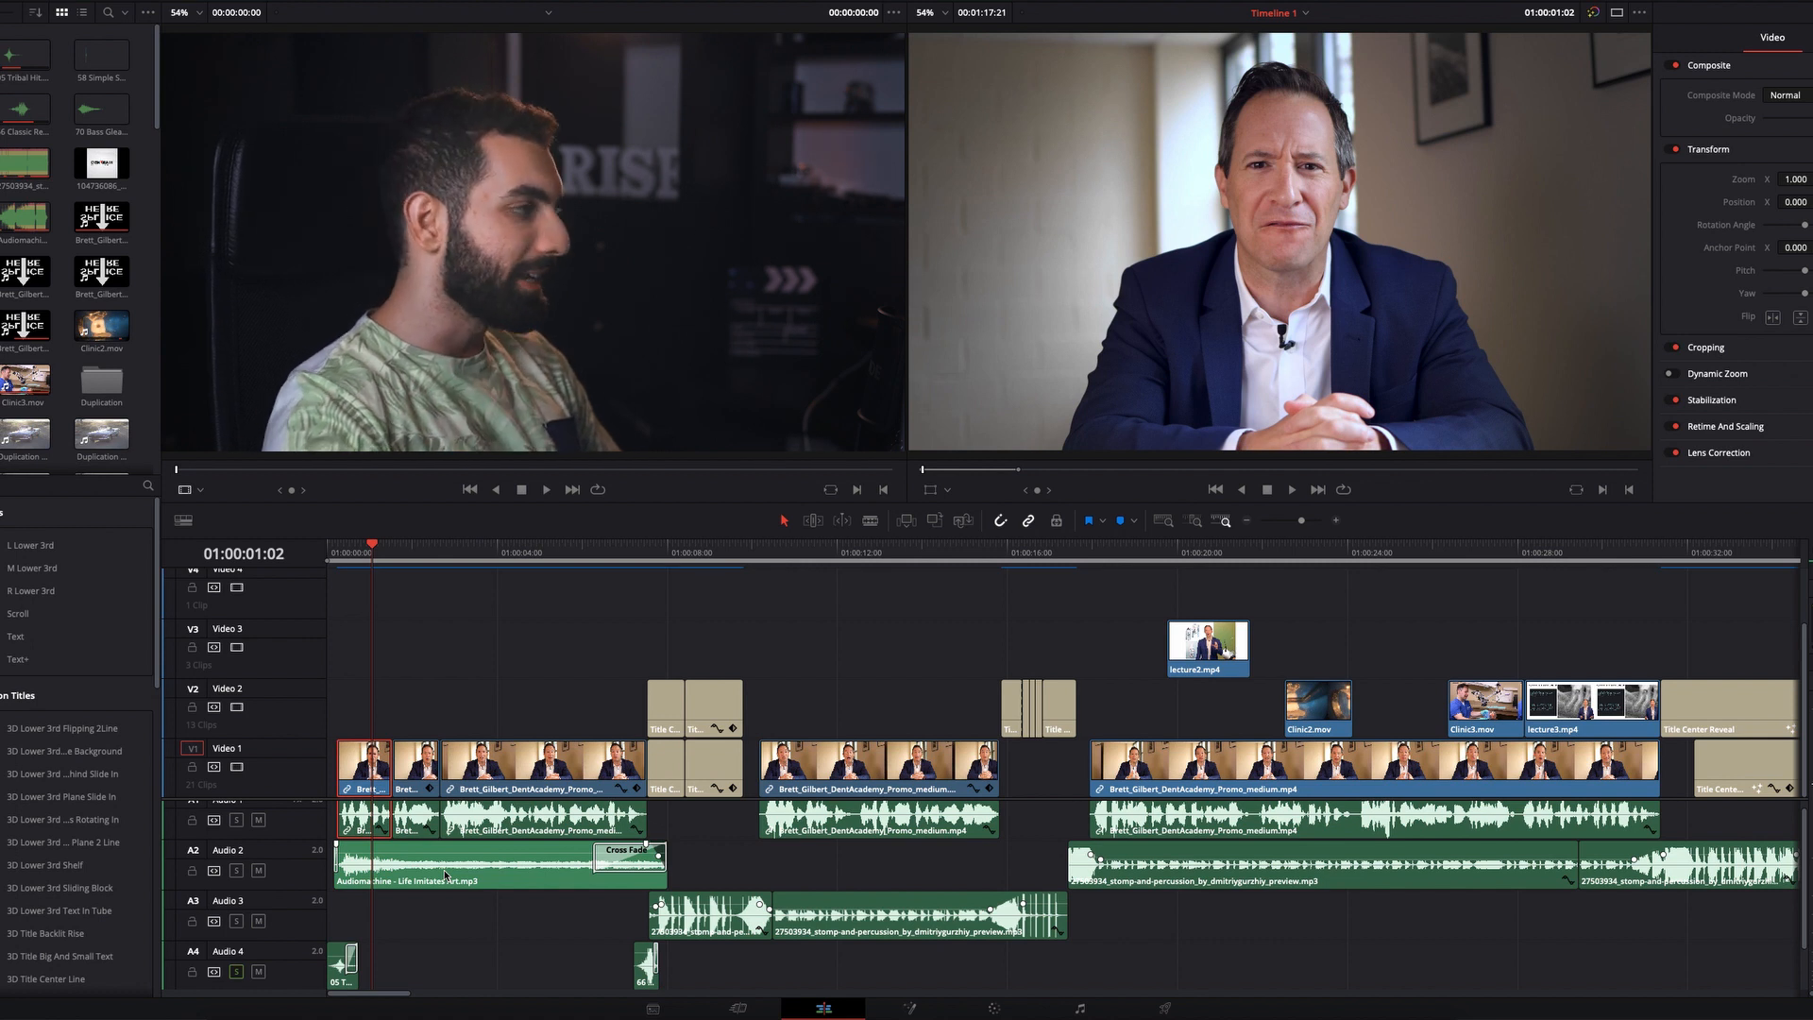
{"action": "left_click_drag", "start_coordinate": [382, 552], "coordinate": [327, 550]}
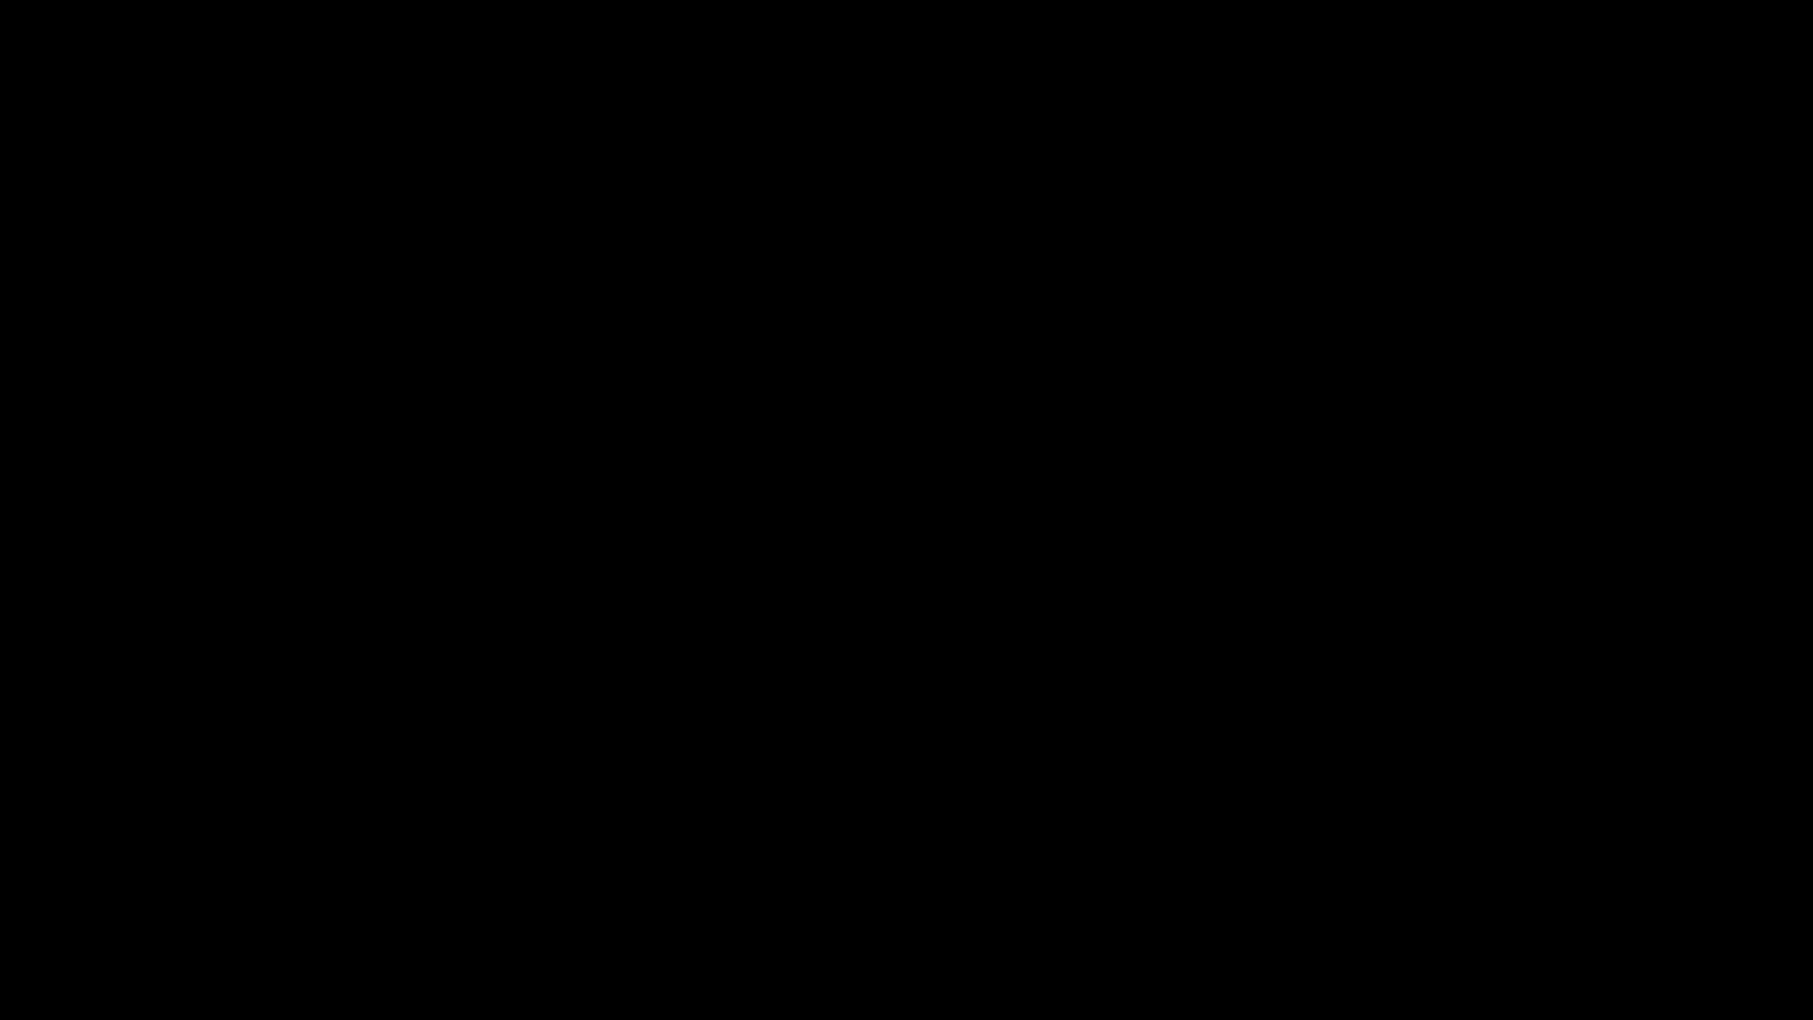
Select the Audiomachine - Life Imitates Art.mp3 clip on Audio 2 and examine its closing cross fade and the tracks below
{"action": "scroll", "coordinate": [577, 954], "scroll_direction": "down", "scroll_amount": 1}
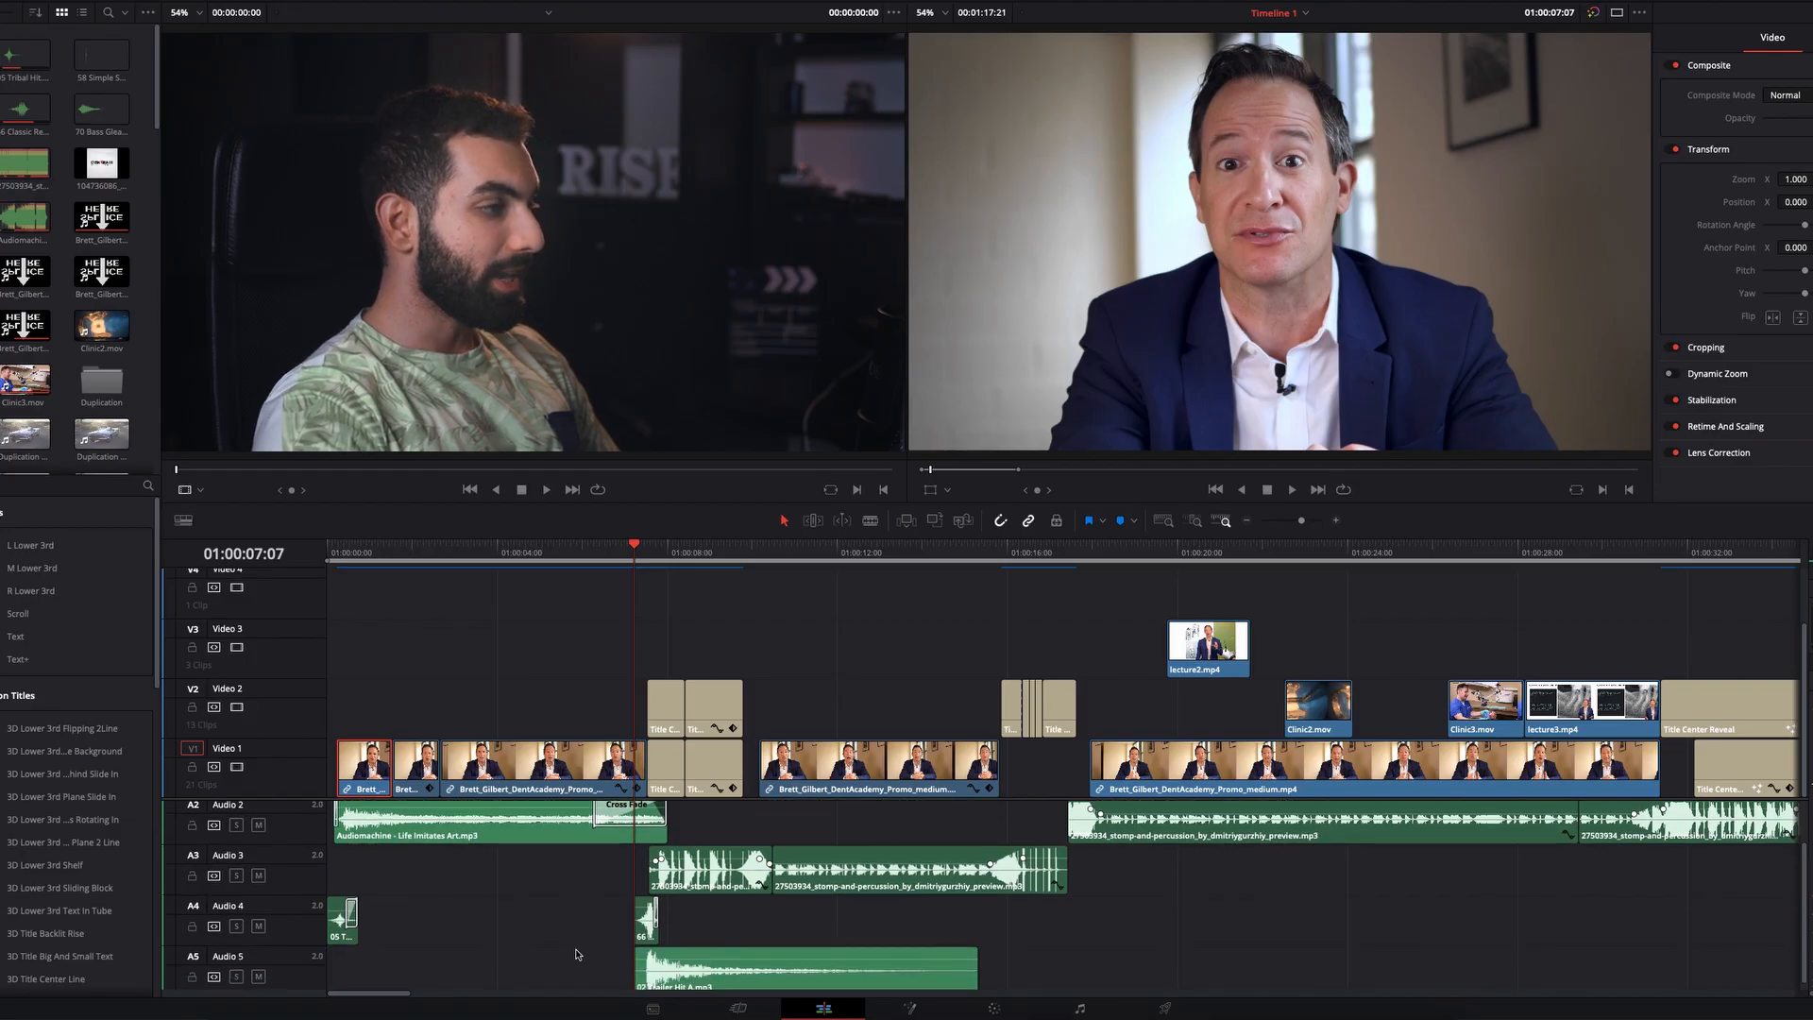
{"action": "scroll", "coordinate": [577, 954], "scroll_direction": "up", "scroll_amount": 2}
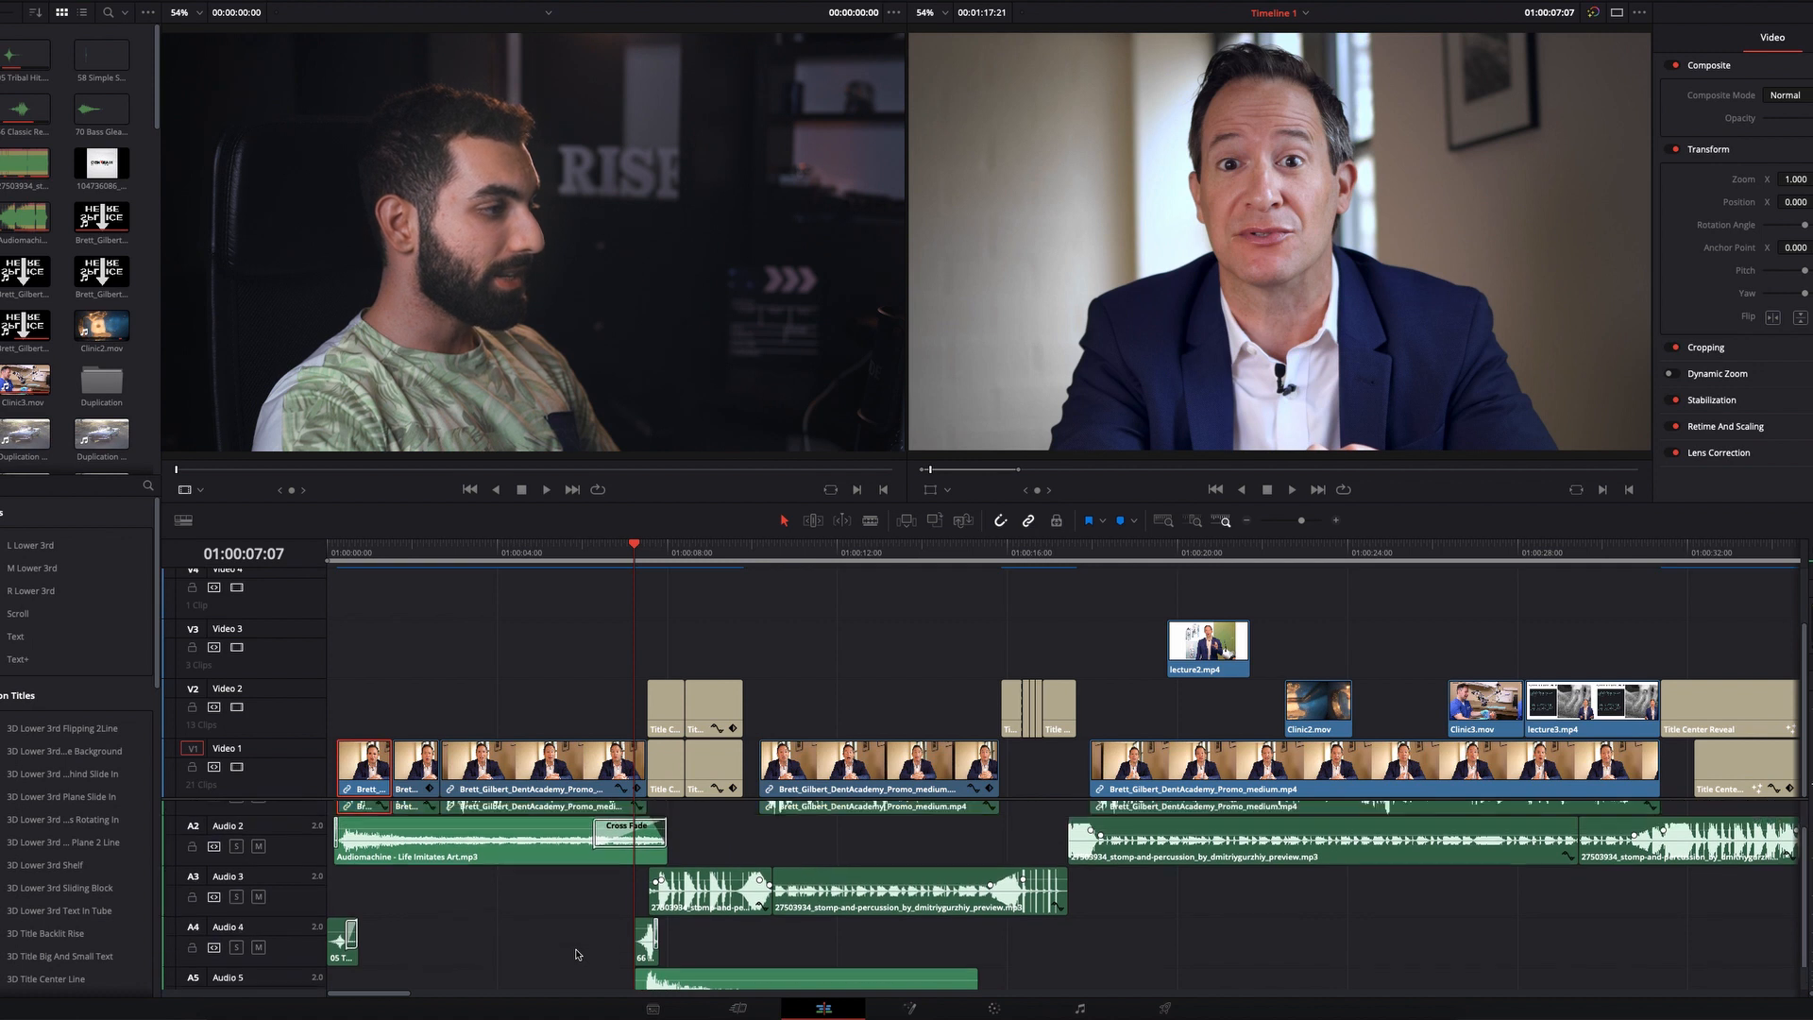
{"action": "left_click", "coordinate": [555, 888]}
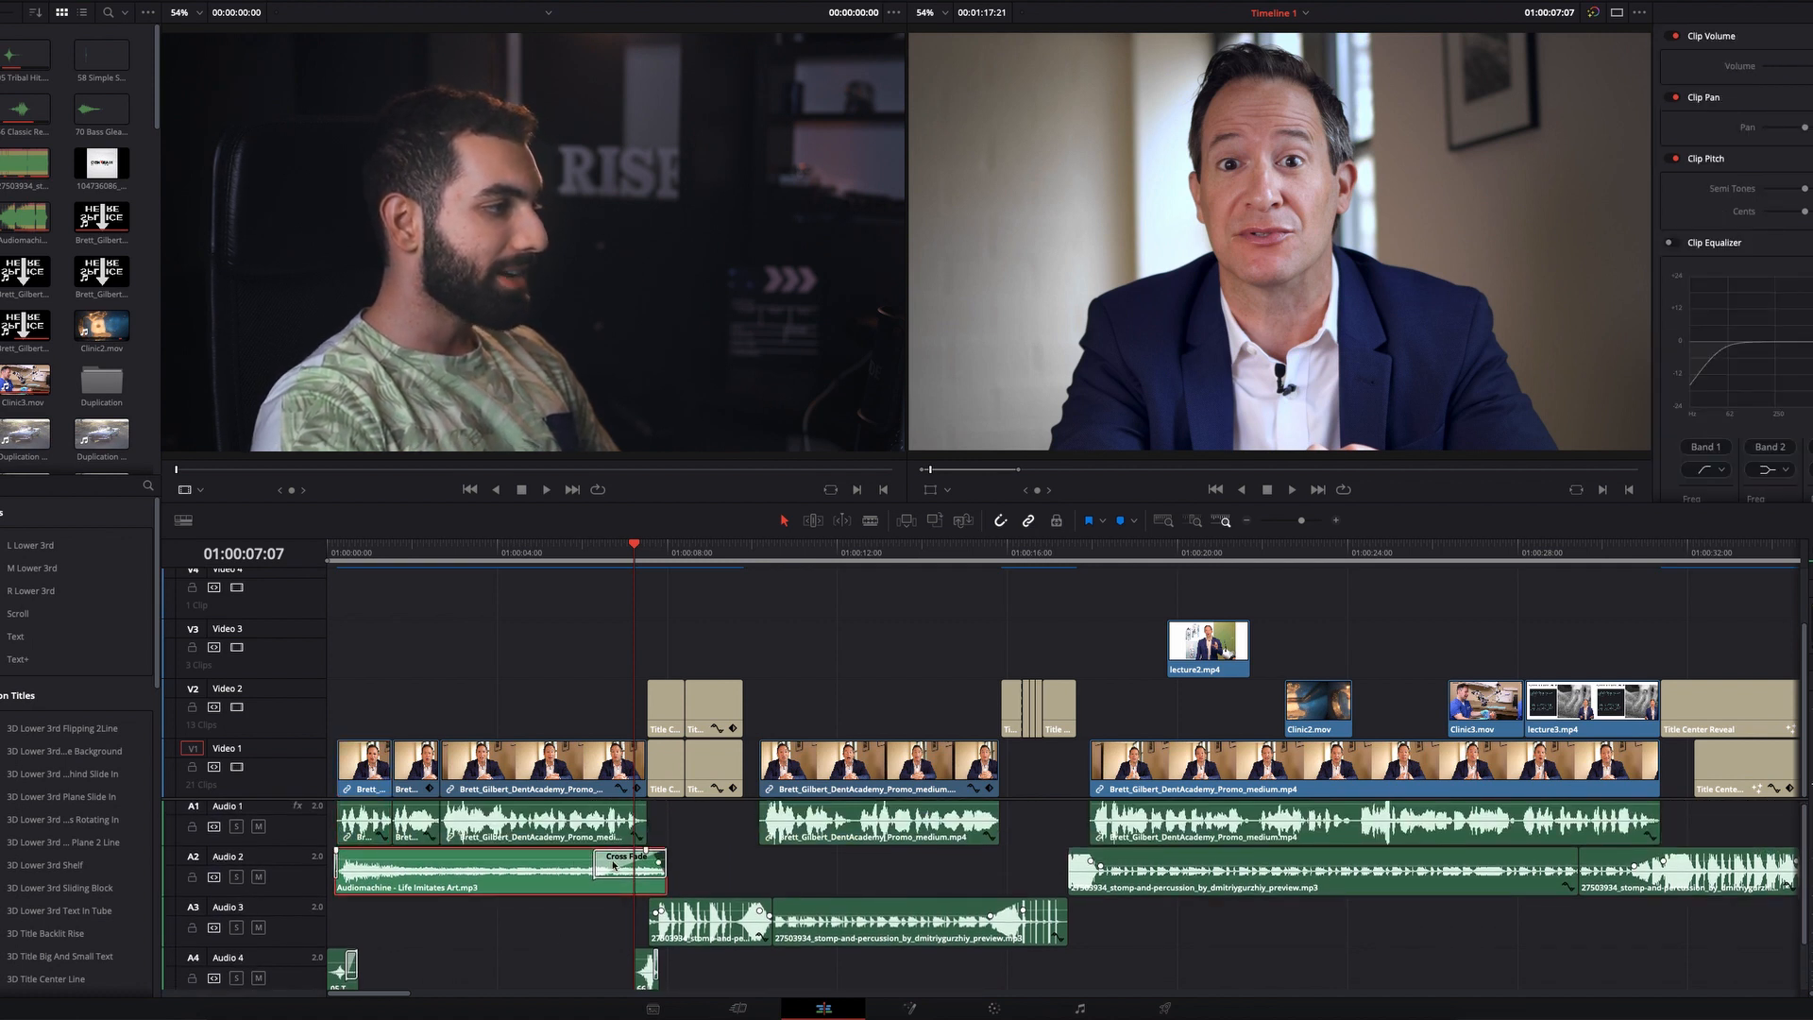
{"action": "scroll", "coordinate": [559, 961], "scroll_direction": "down", "scroll_amount": 2}
{"action": "scroll", "coordinate": [567, 954], "scroll_direction": "down", "scroll_amount": 1}
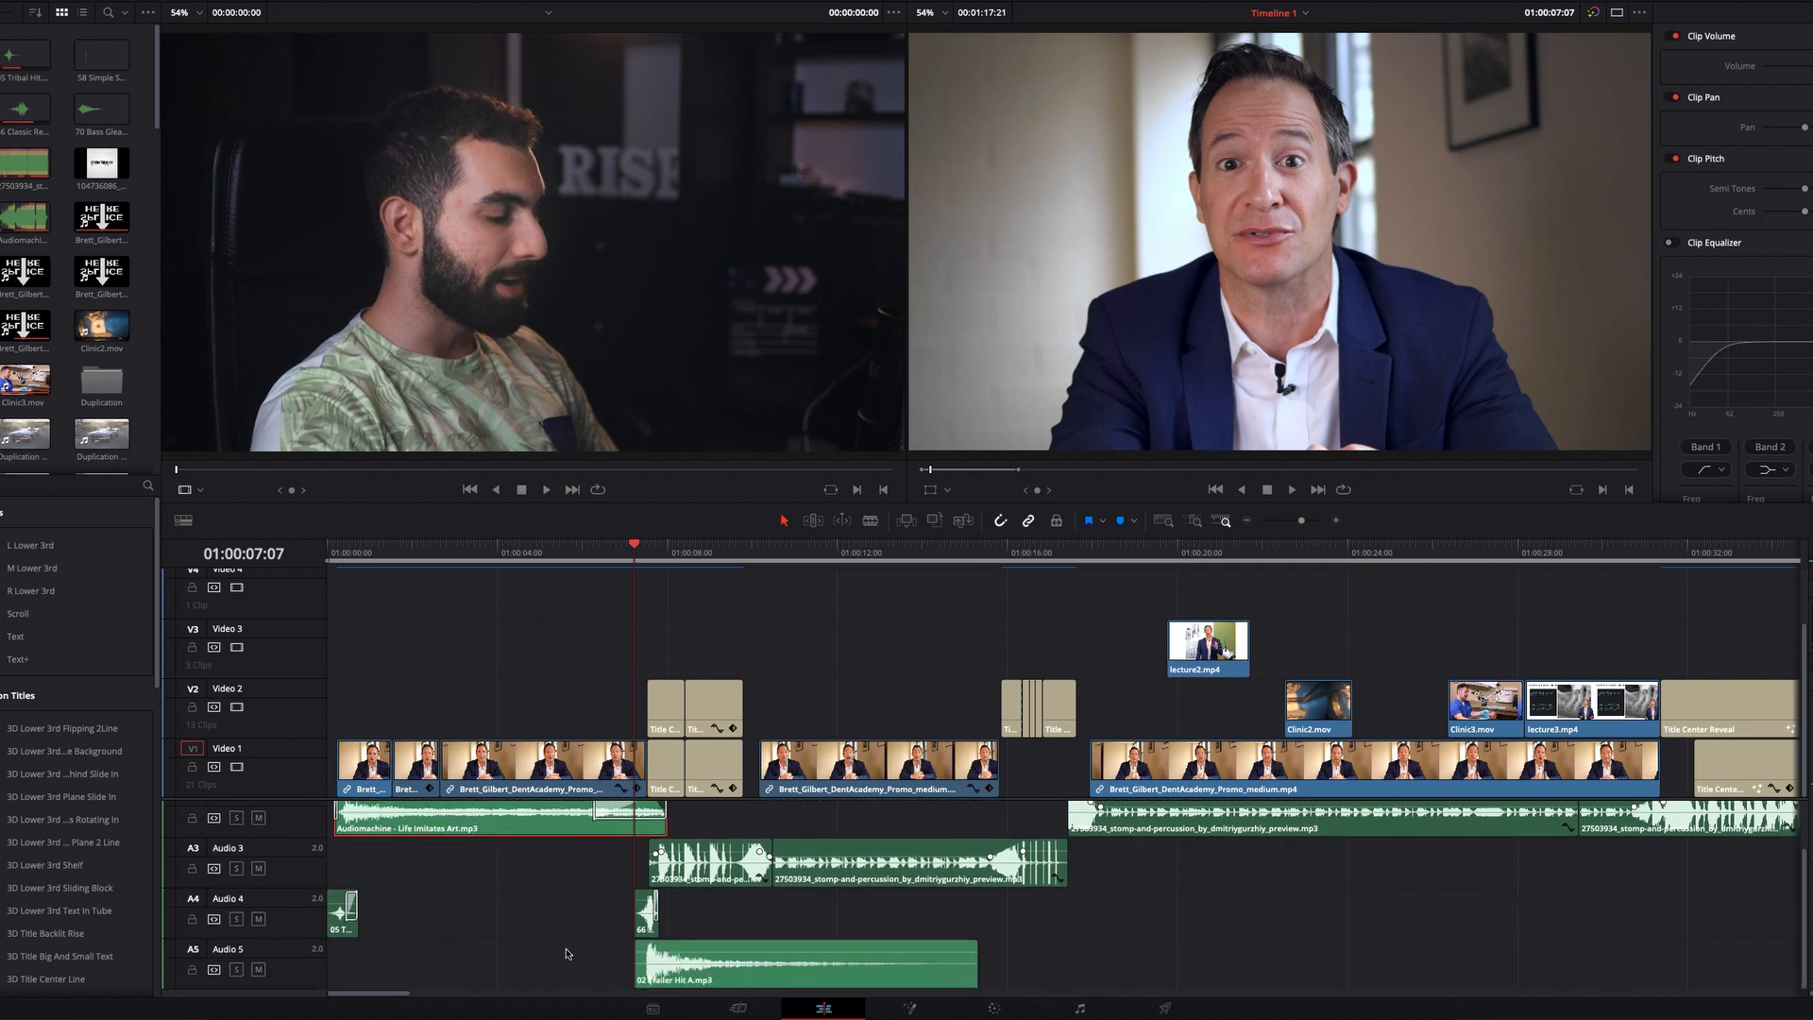
Examine how the clips on Audio 3, Audio 4 and Audio 5 overlap at the first title transition around 01:00:07:07
{"action": "scroll", "coordinate": [680, 867], "scroll_direction": "right", "scroll_amount": 1}
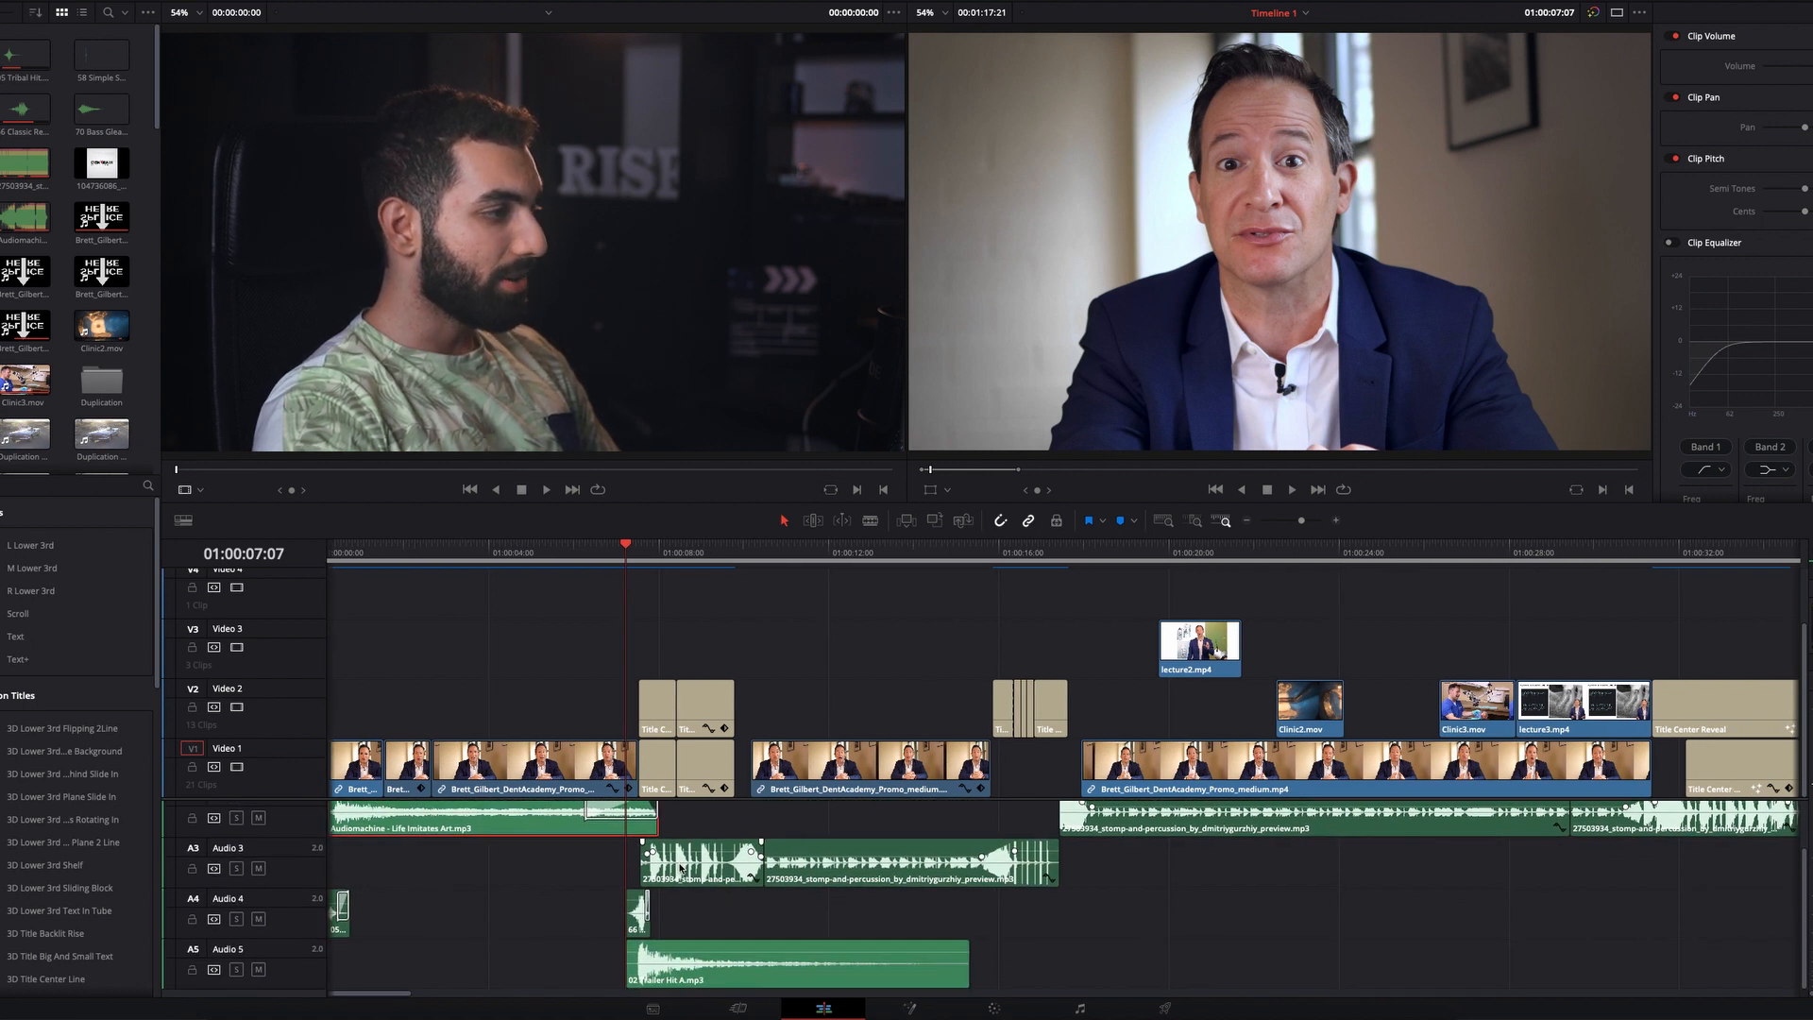
{"action": "scroll", "coordinate": [636, 863], "scroll_direction": "up", "scroll_amount": 1}
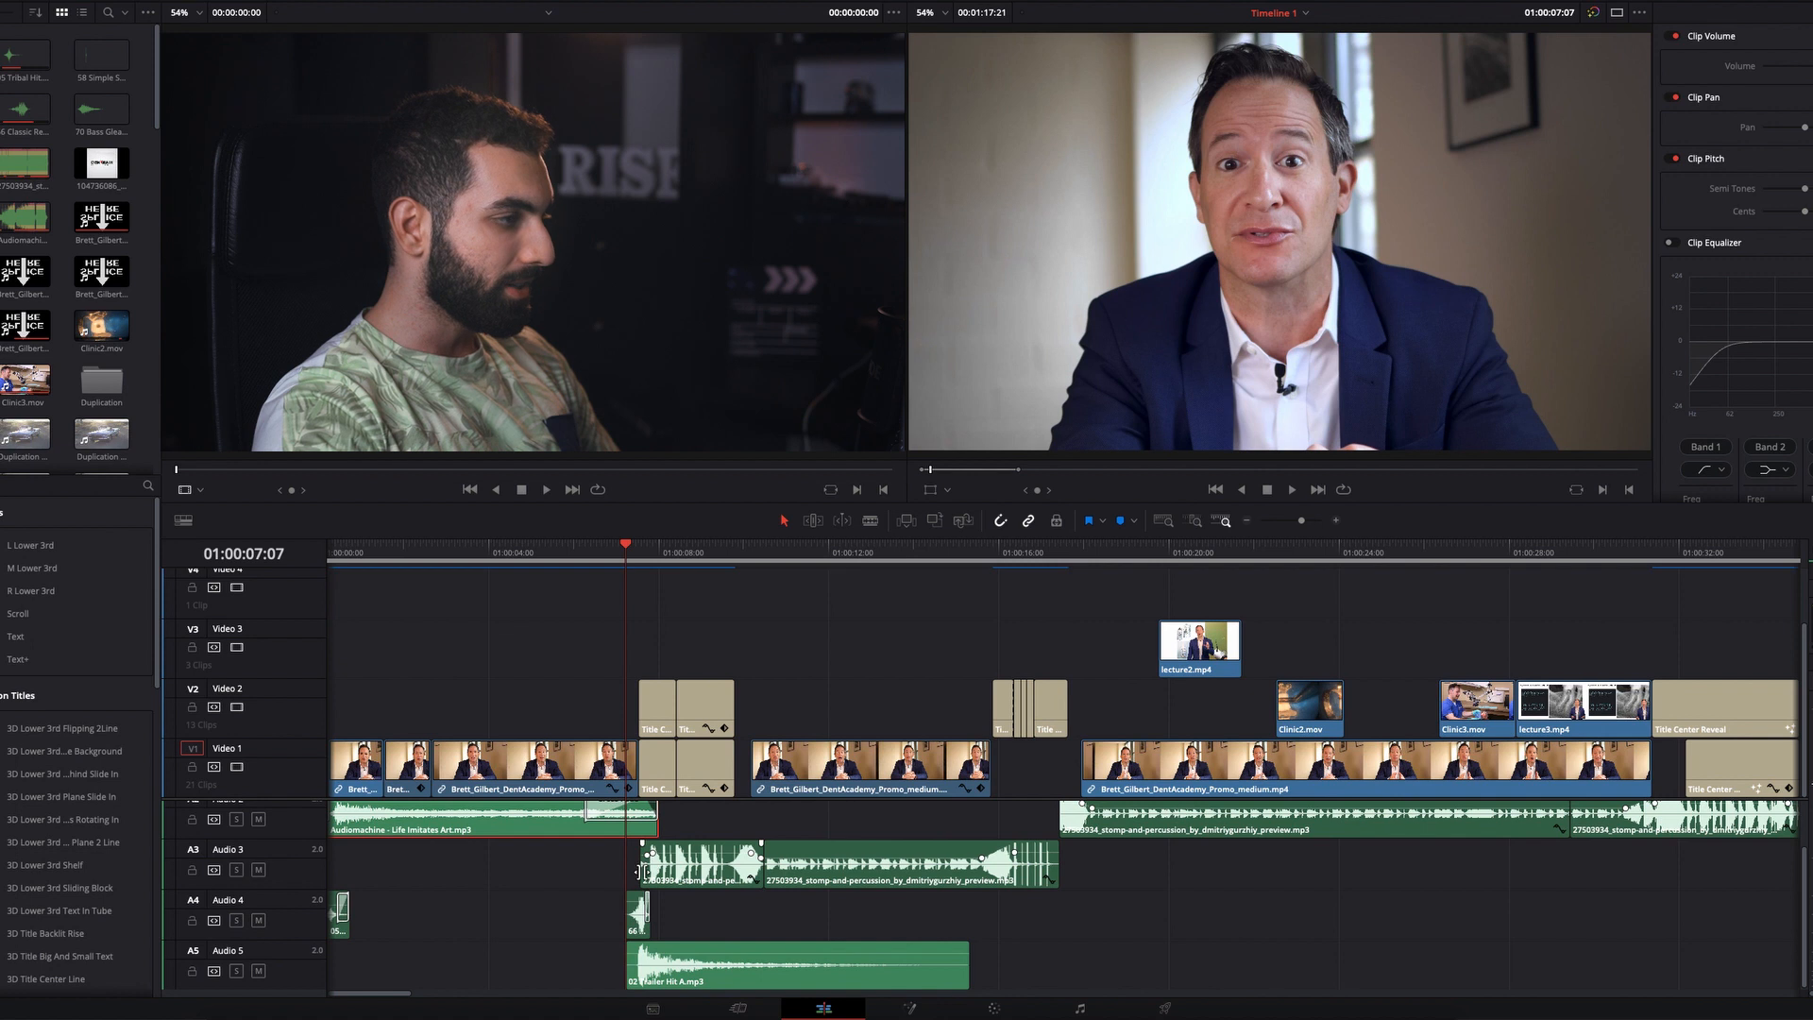
{"action": "key", "text": "super+equal"}
{"action": "key", "text": "super+equal"}
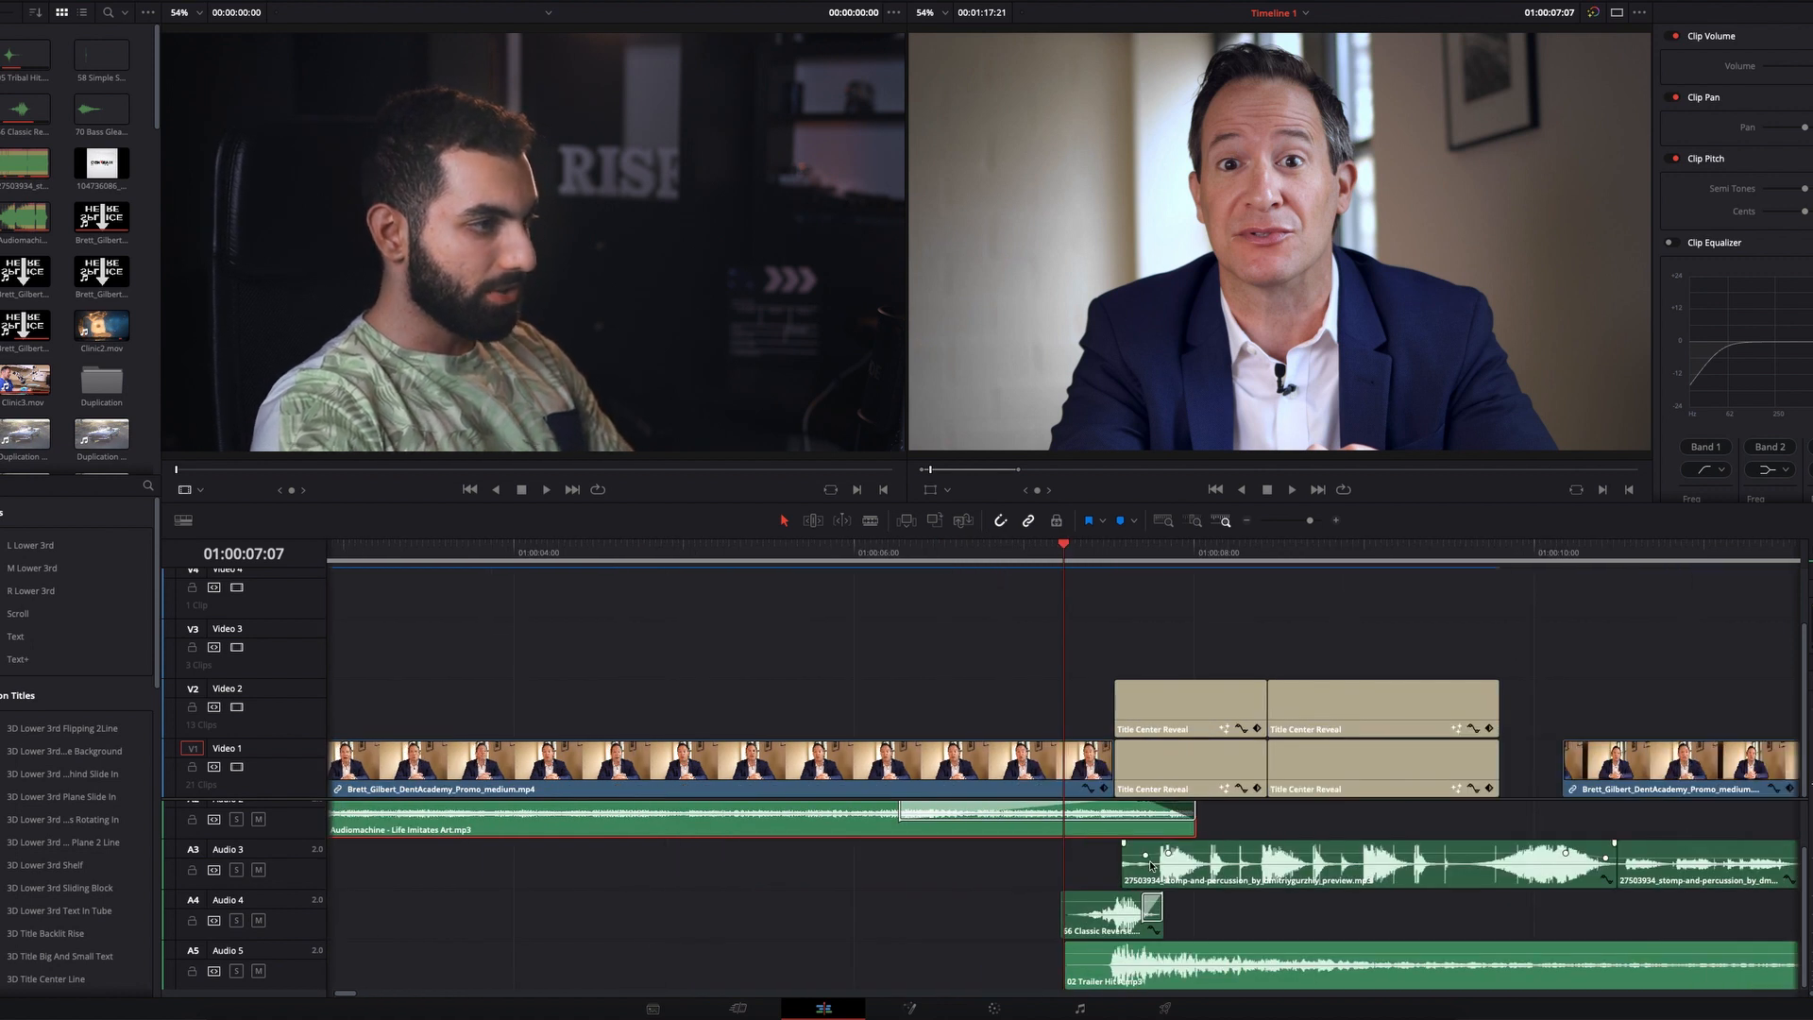
{"action": "key", "text": "super+minus"}
{"action": "key", "text": "super+minus"}
{"action": "key", "text": "super+equal"}
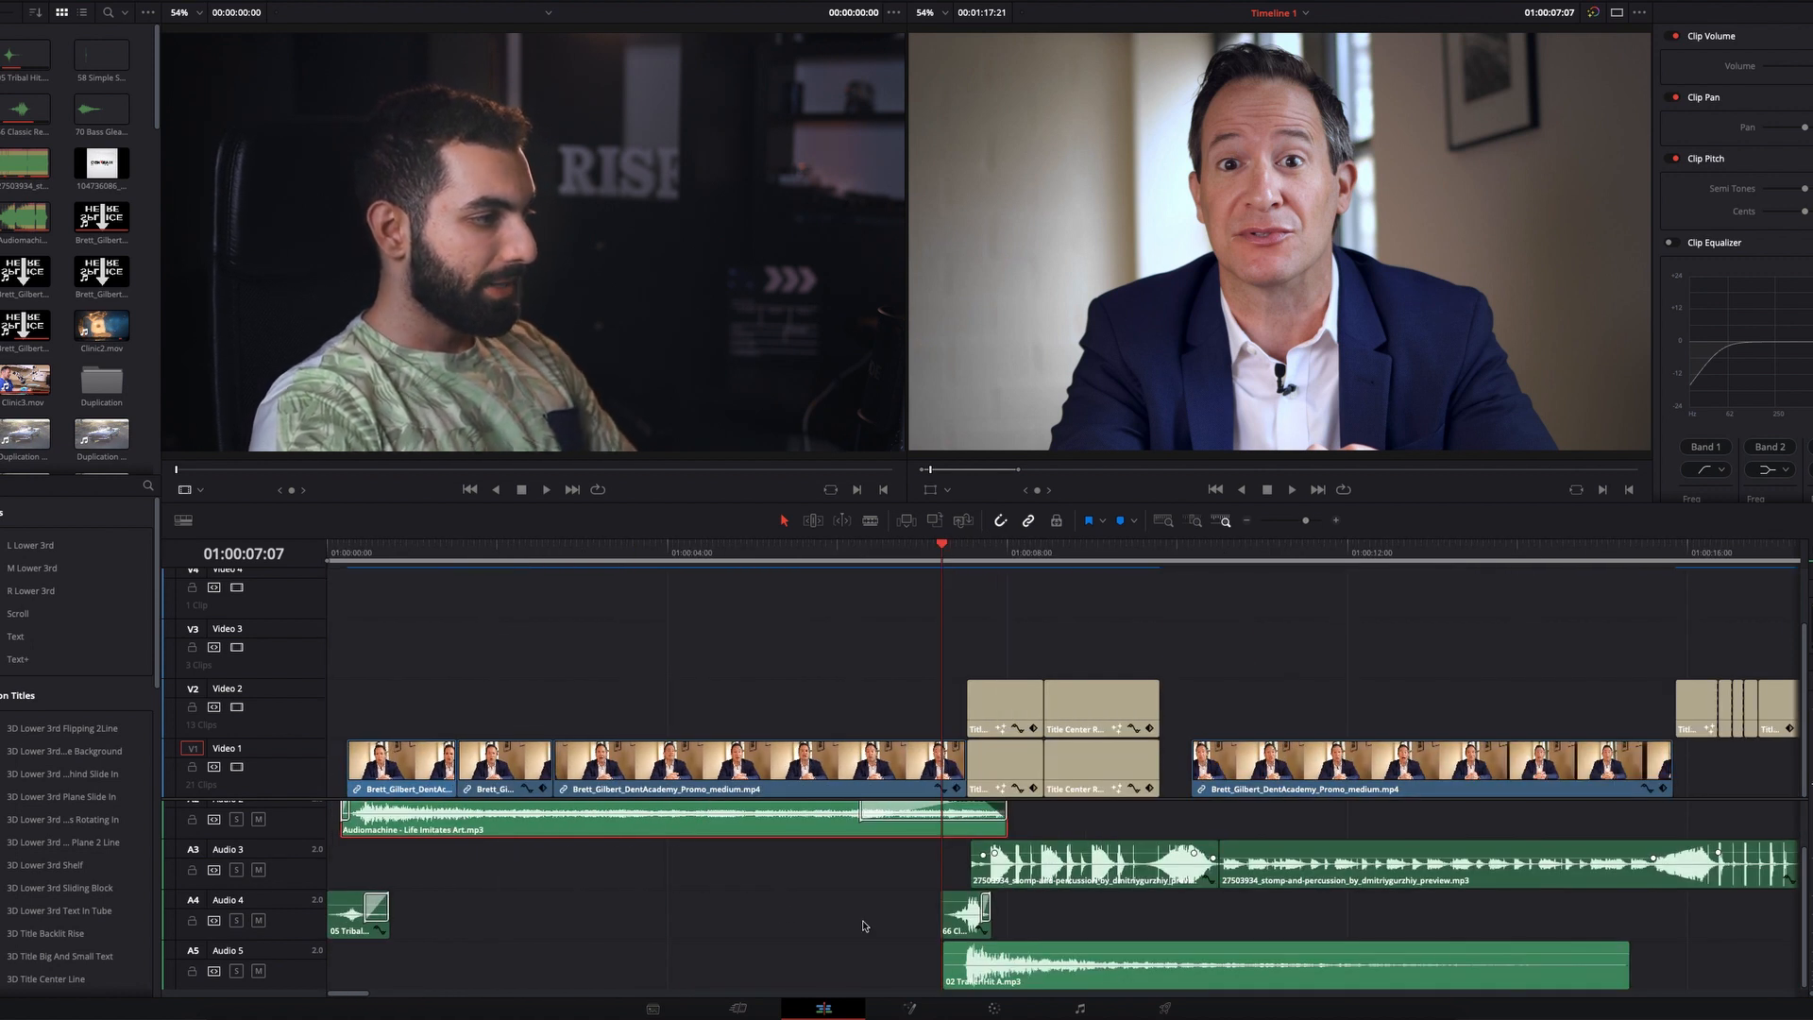
{"action": "key", "text": "super+minus"}
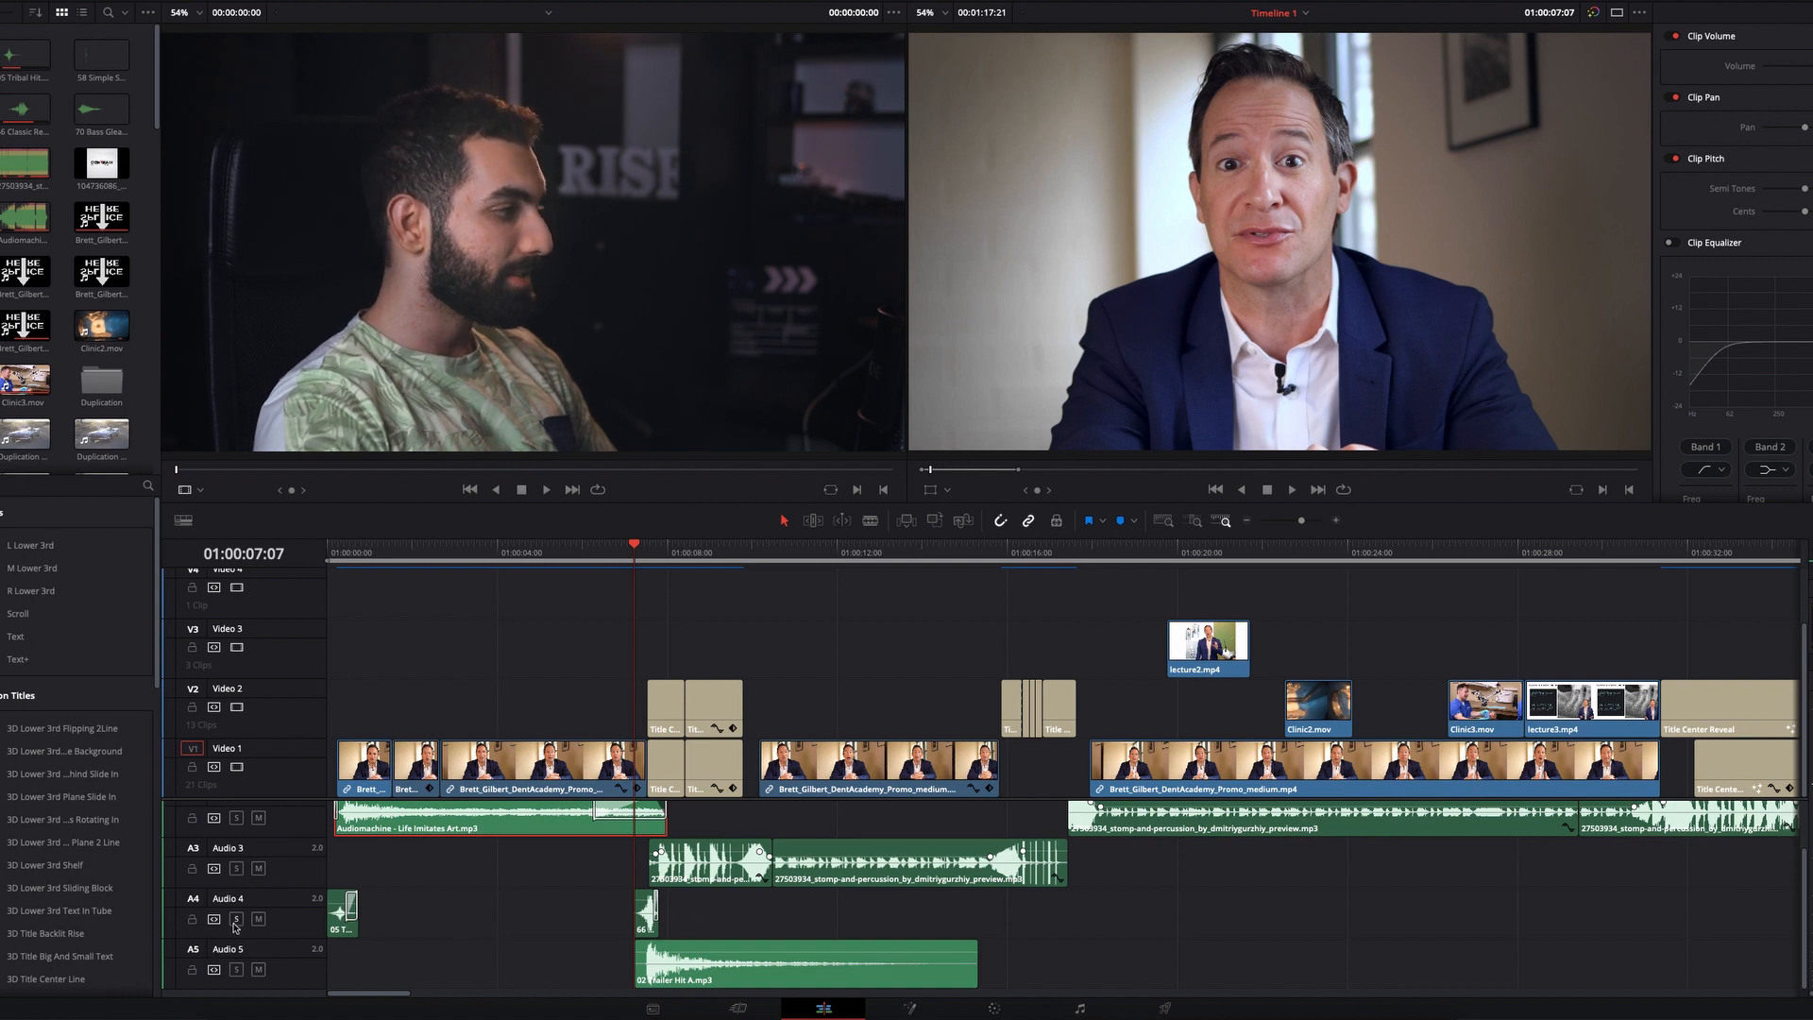
Play the title transition from 01:00:07:07 with Audio 4 soloed, and again with Audio 4 and Audio 5 soloed
{"action": "key", "text": "space"}
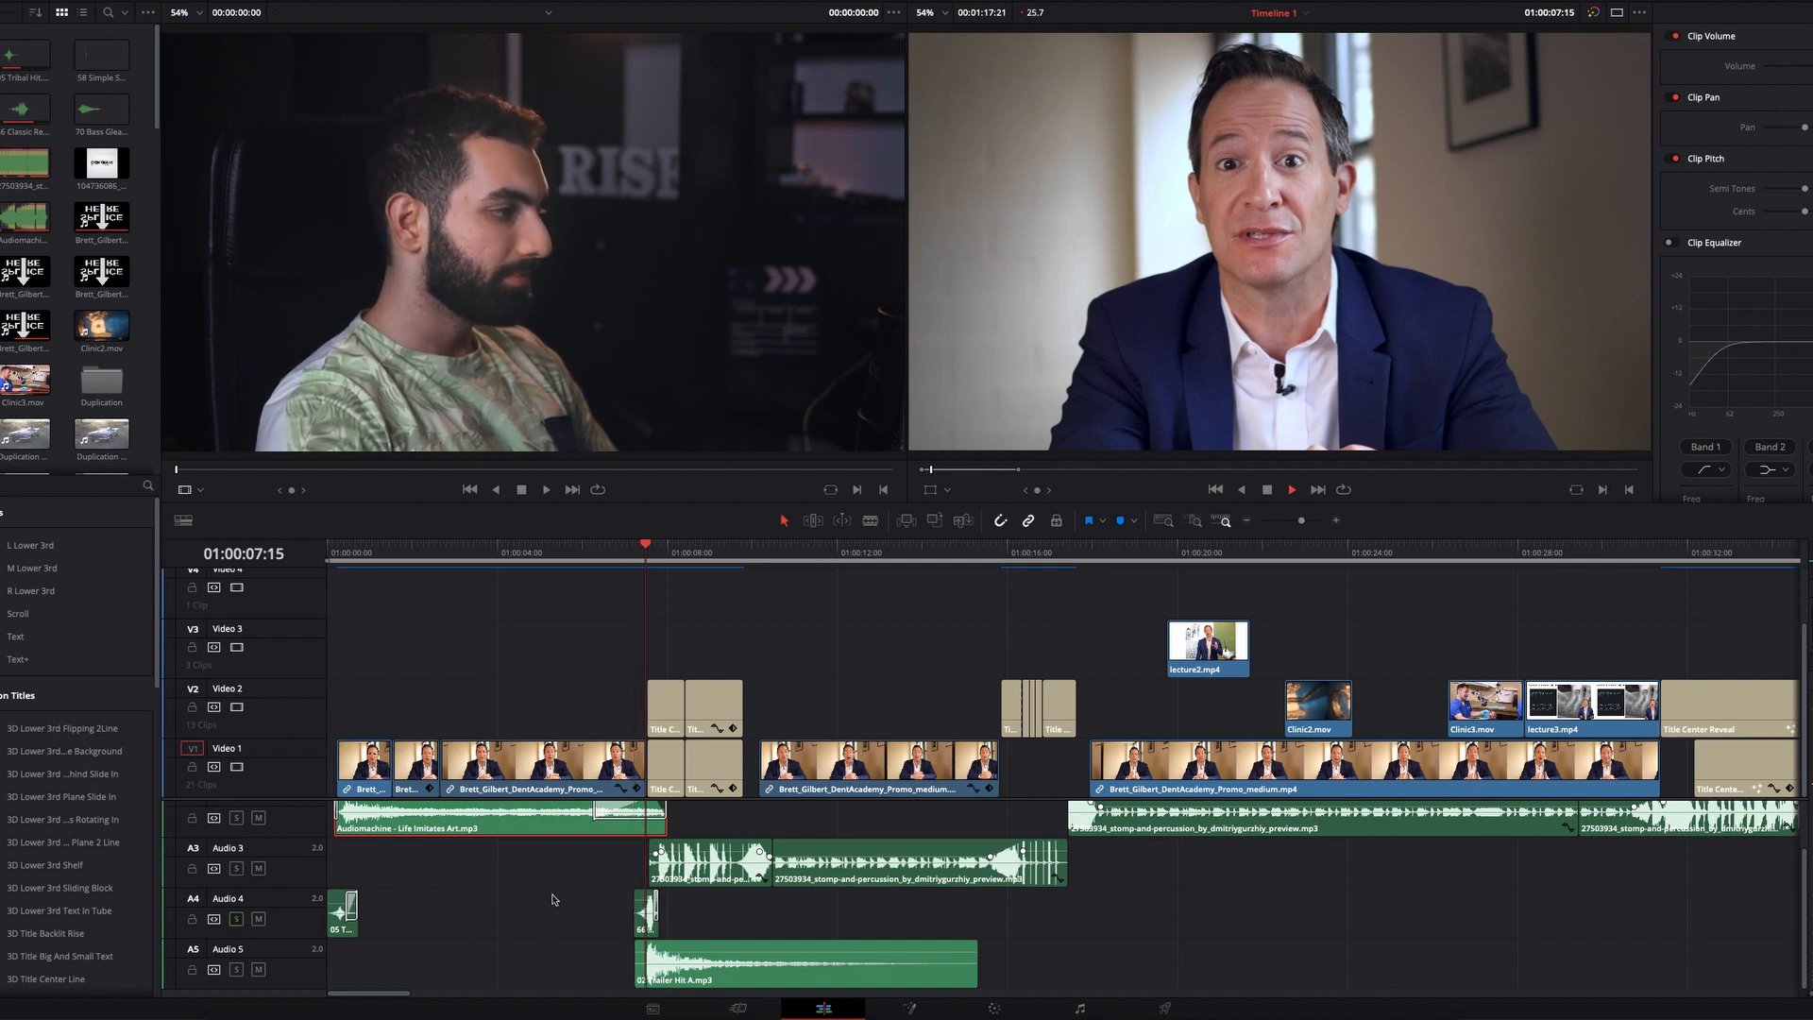
{"action": "left_click_drag", "start_coordinate": [673, 557], "coordinate": [633, 559]}
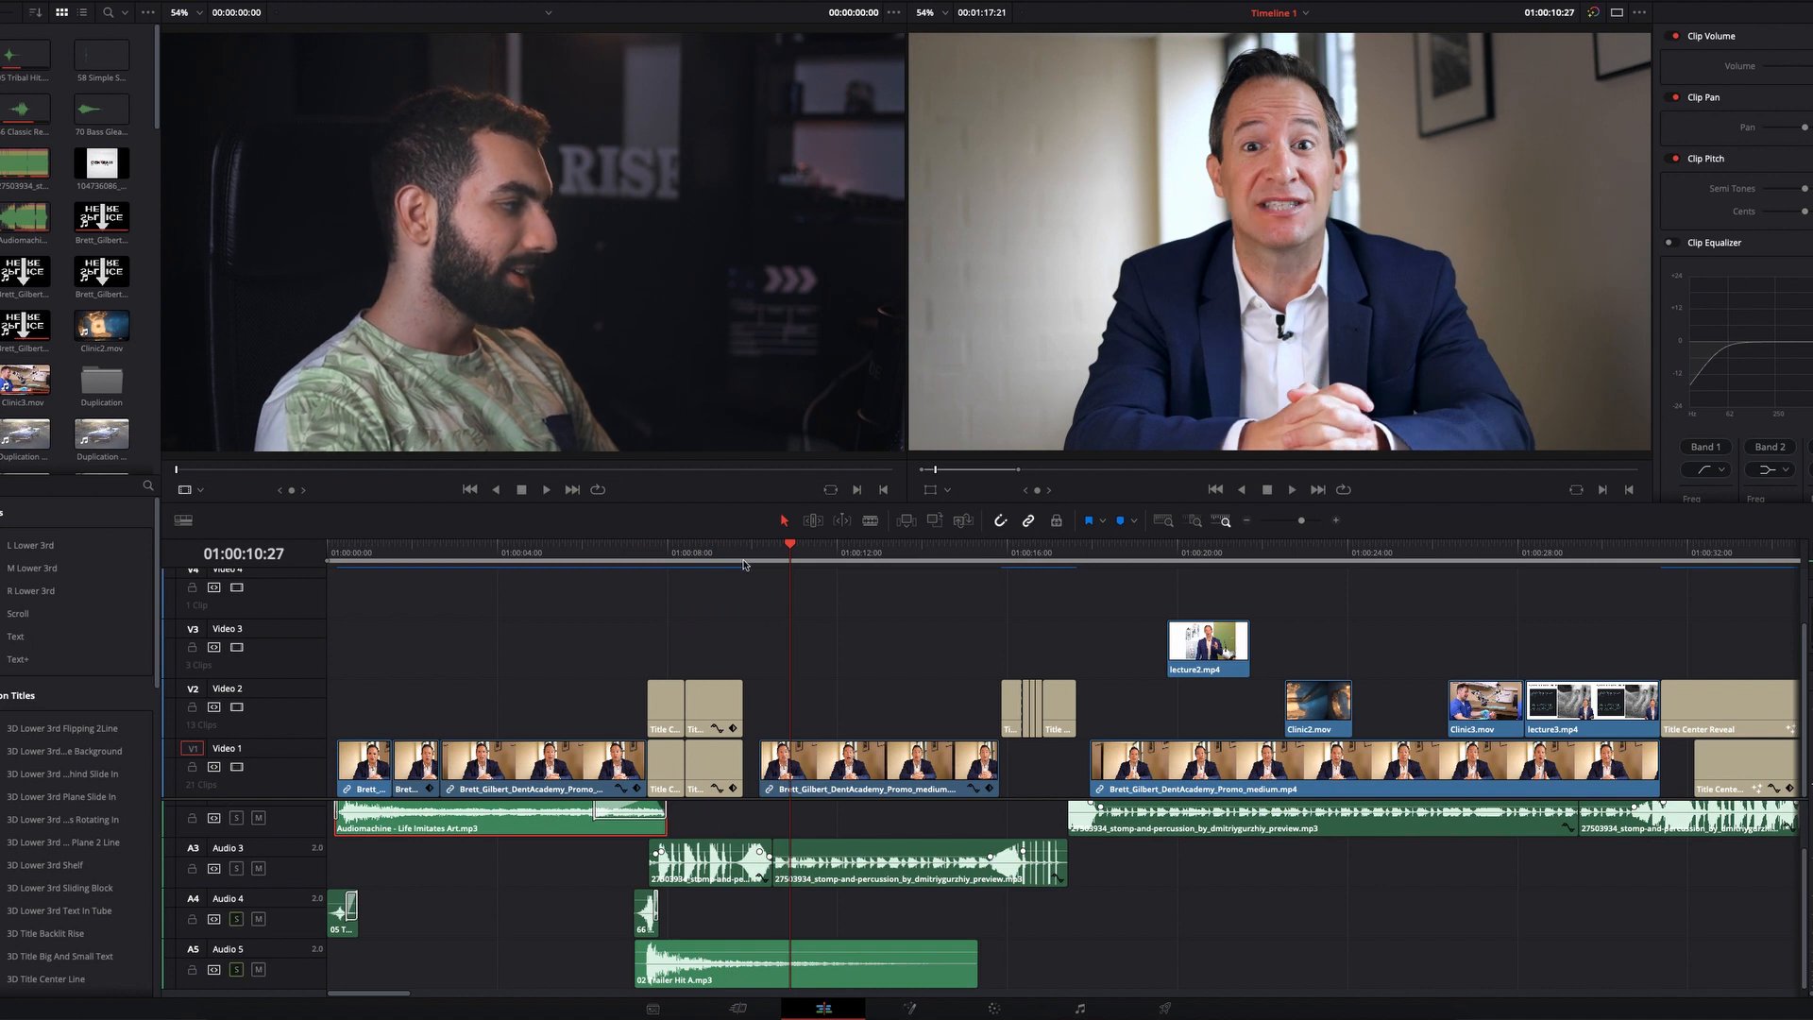
{"action": "left_click", "coordinate": [636, 558]}
{"action": "key", "text": "space"}
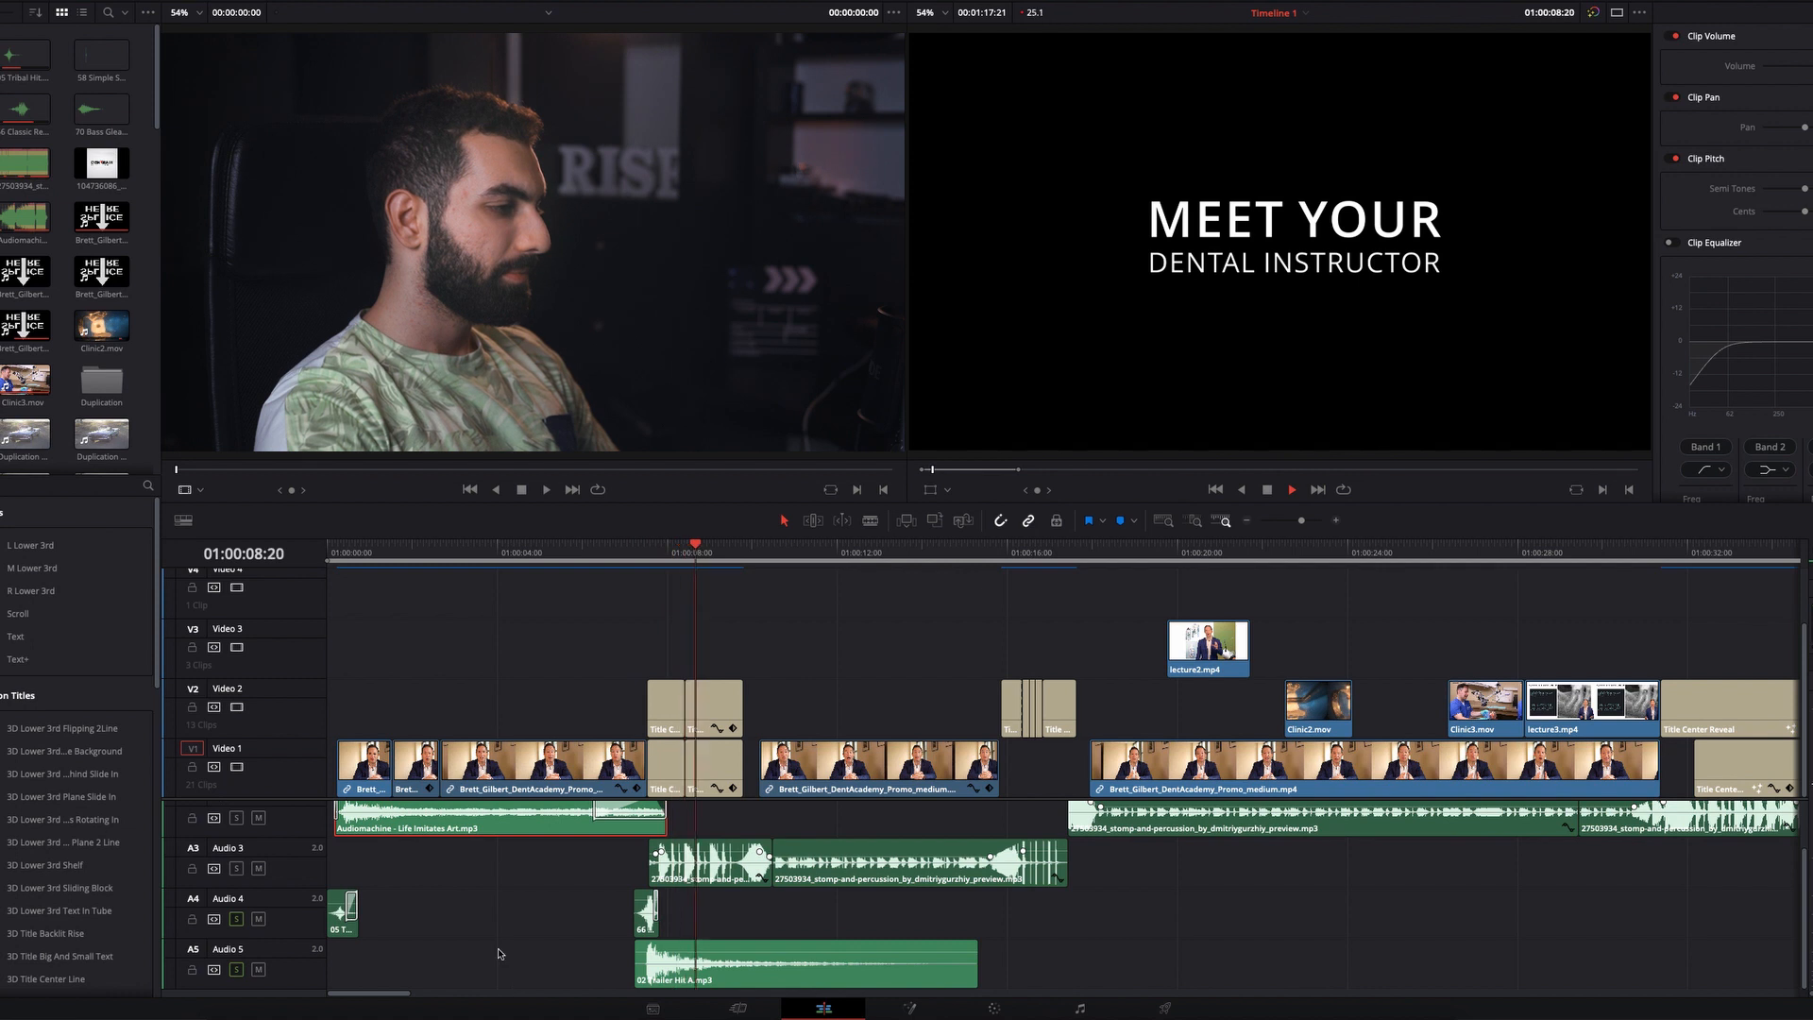
{"action": "key", "text": "space"}
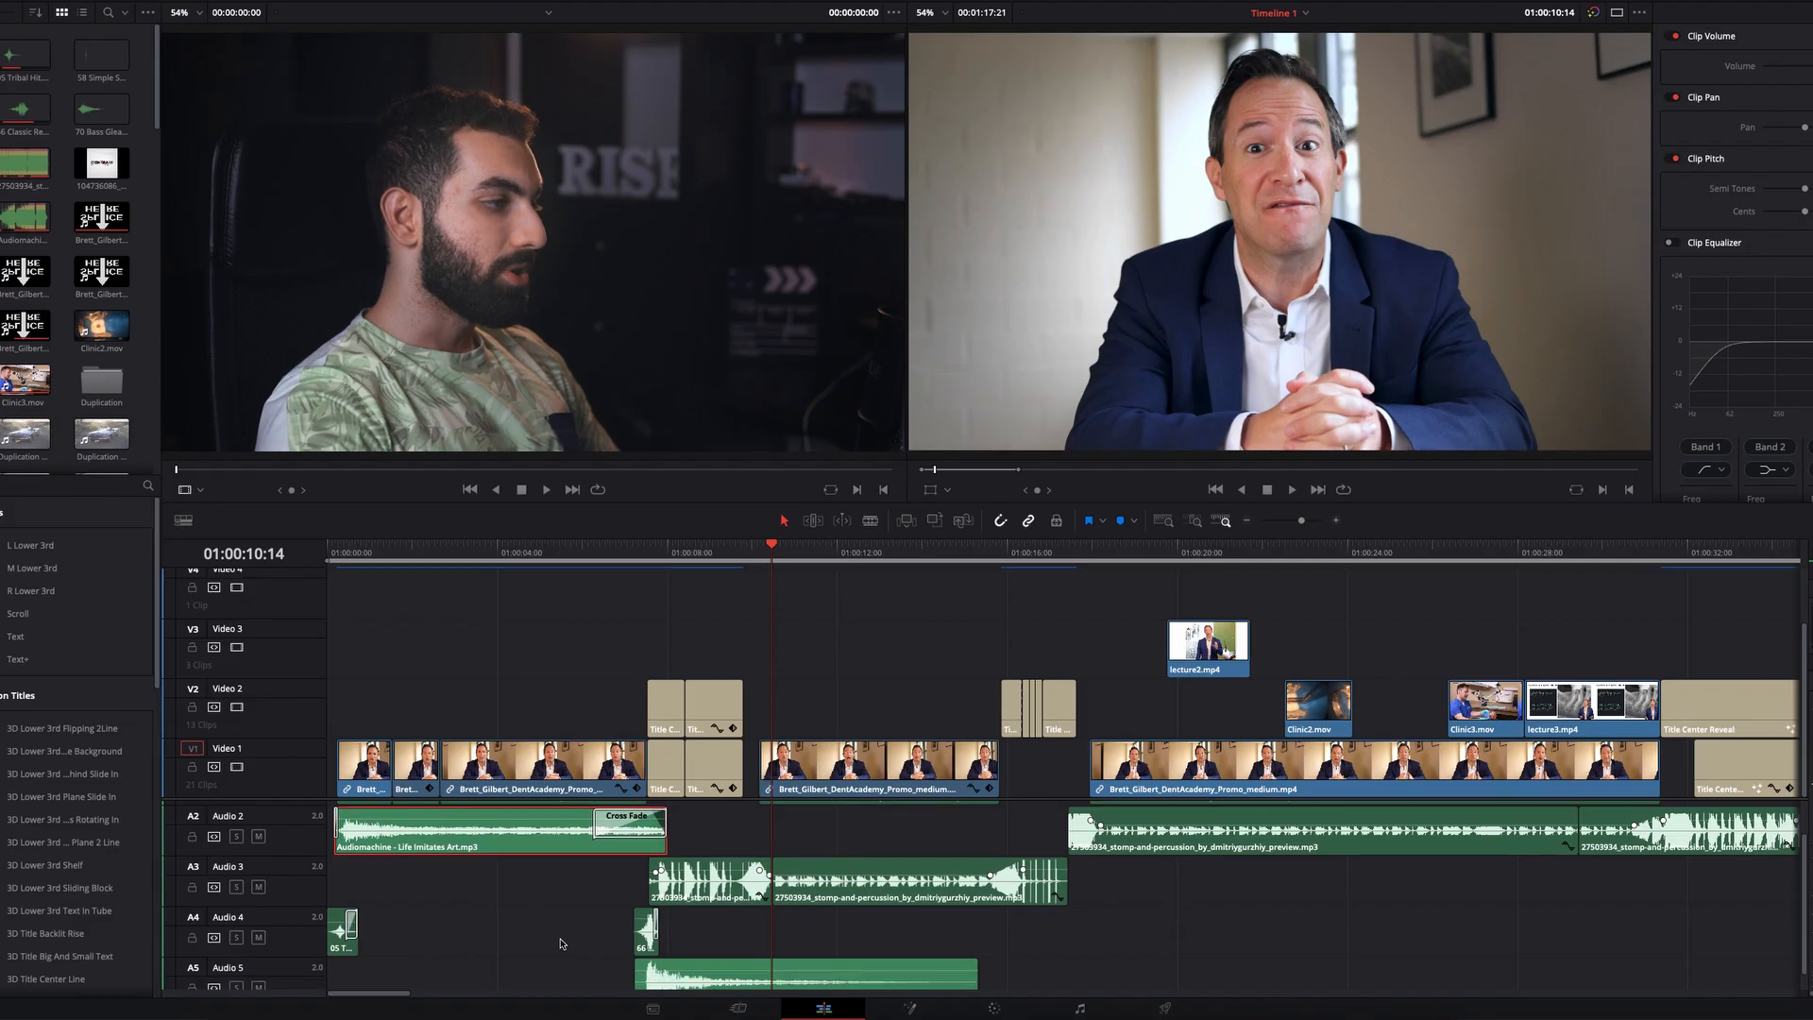
Play the end of the second interview section into the second title, and move the playhead back toward the title's start
{"action": "scroll", "coordinate": [560, 943], "scroll_direction": "down", "scroll_amount": 1}
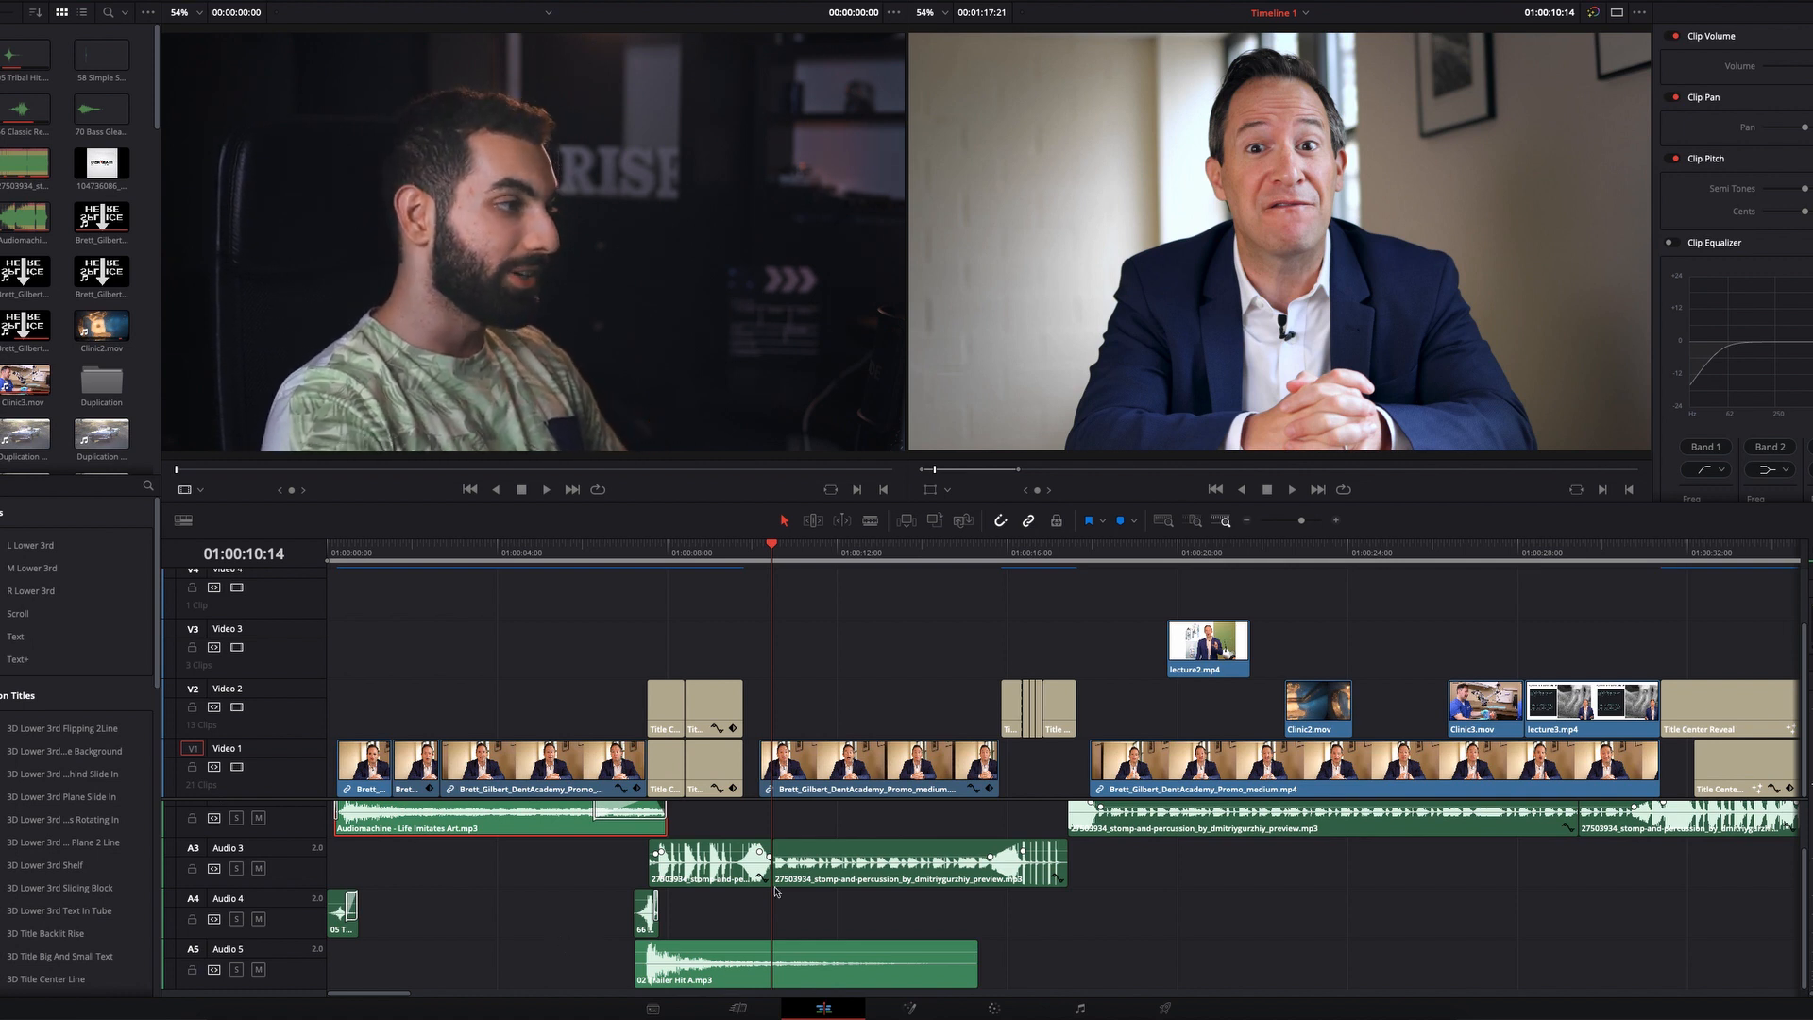
{"action": "scroll", "coordinate": [791, 906], "scroll_direction": "up", "scroll_amount": 2}
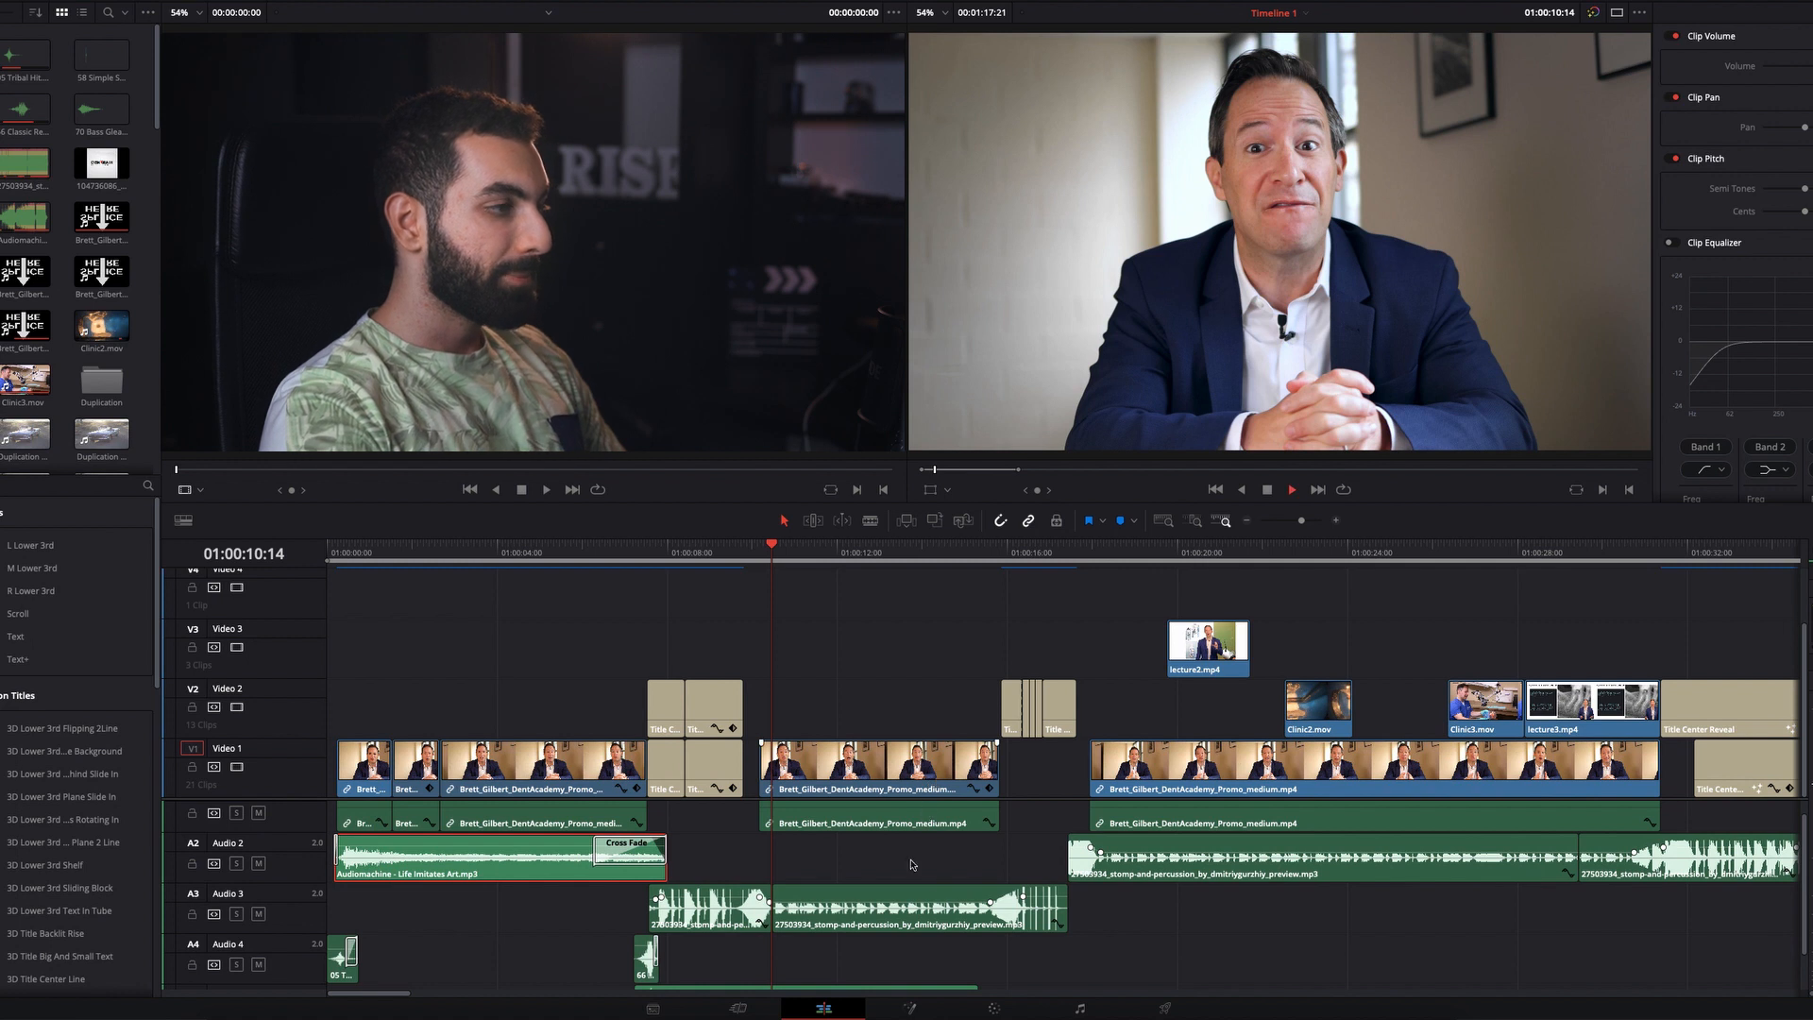
{"action": "mouse_move", "coordinate": [880, 559]}
{"action": "left_mouse_down"}
{"action": "mouse_move", "coordinate": [978, 570]}
{"action": "mouse_move", "coordinate": [909, 580]}
{"action": "left_mouse_up"}
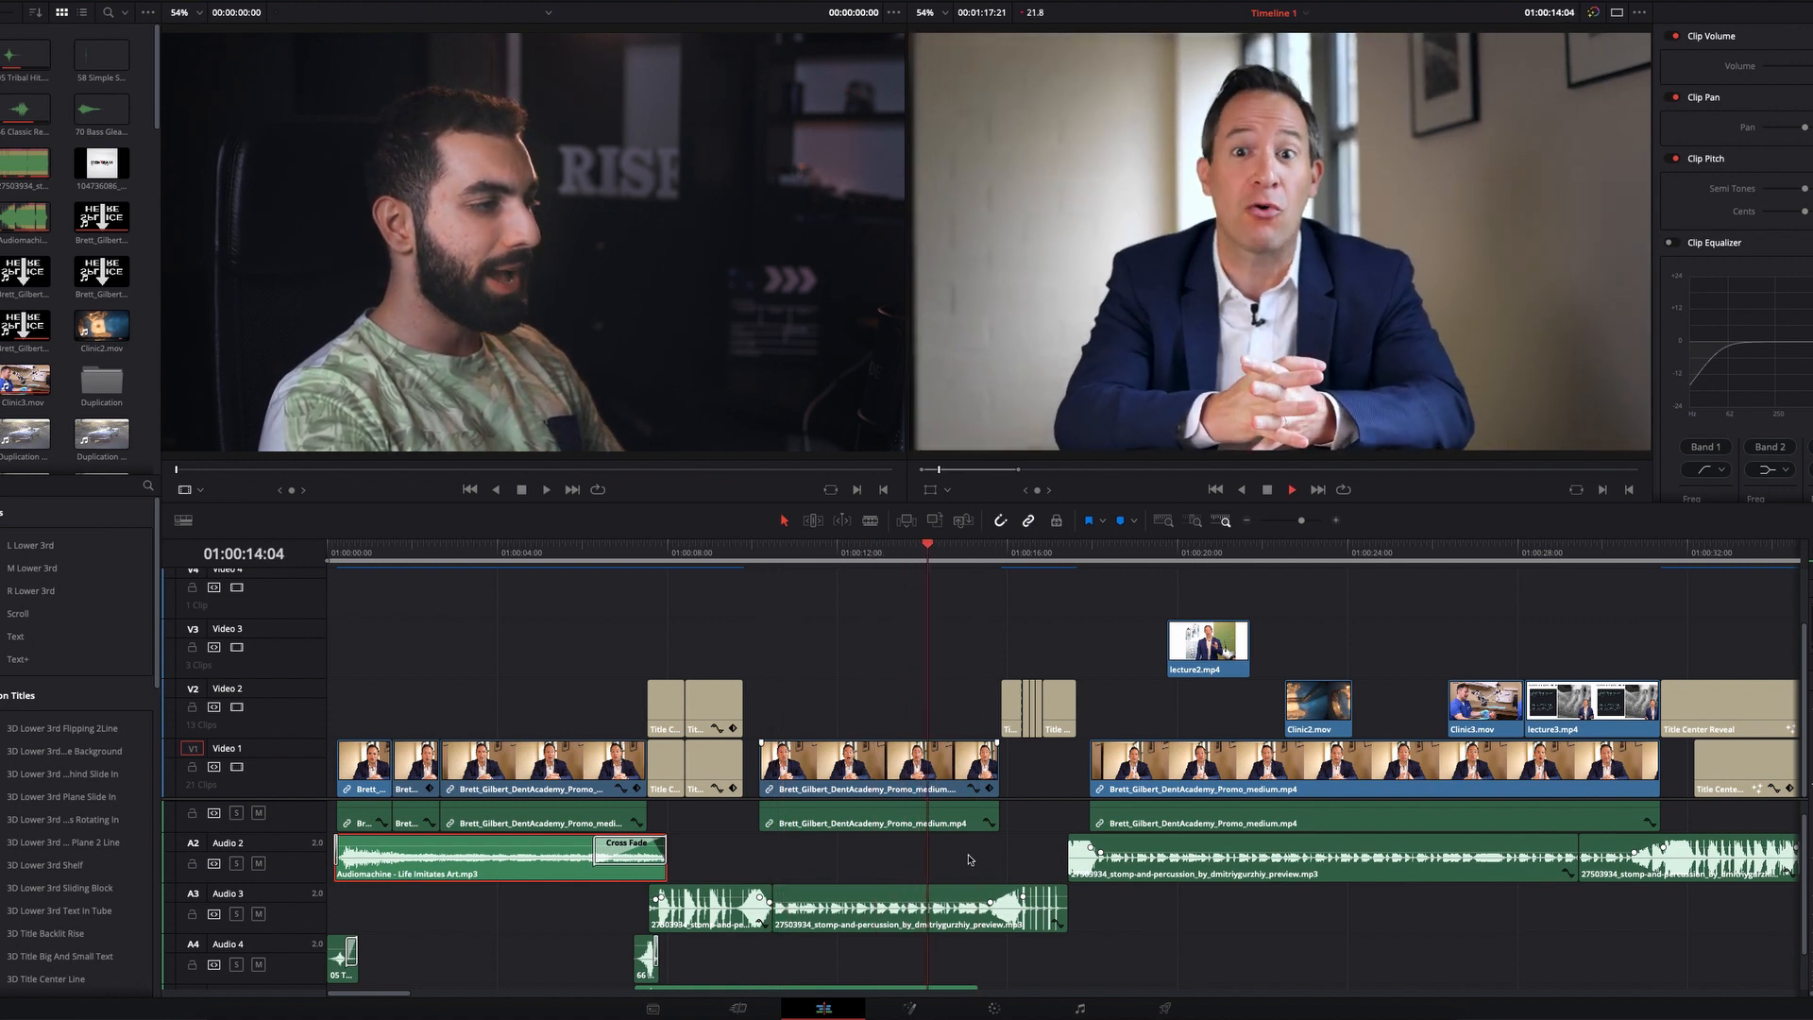
{"action": "key", "text": "space"}
{"action": "key", "text": "space"}
{"action": "key", "text": "space"}
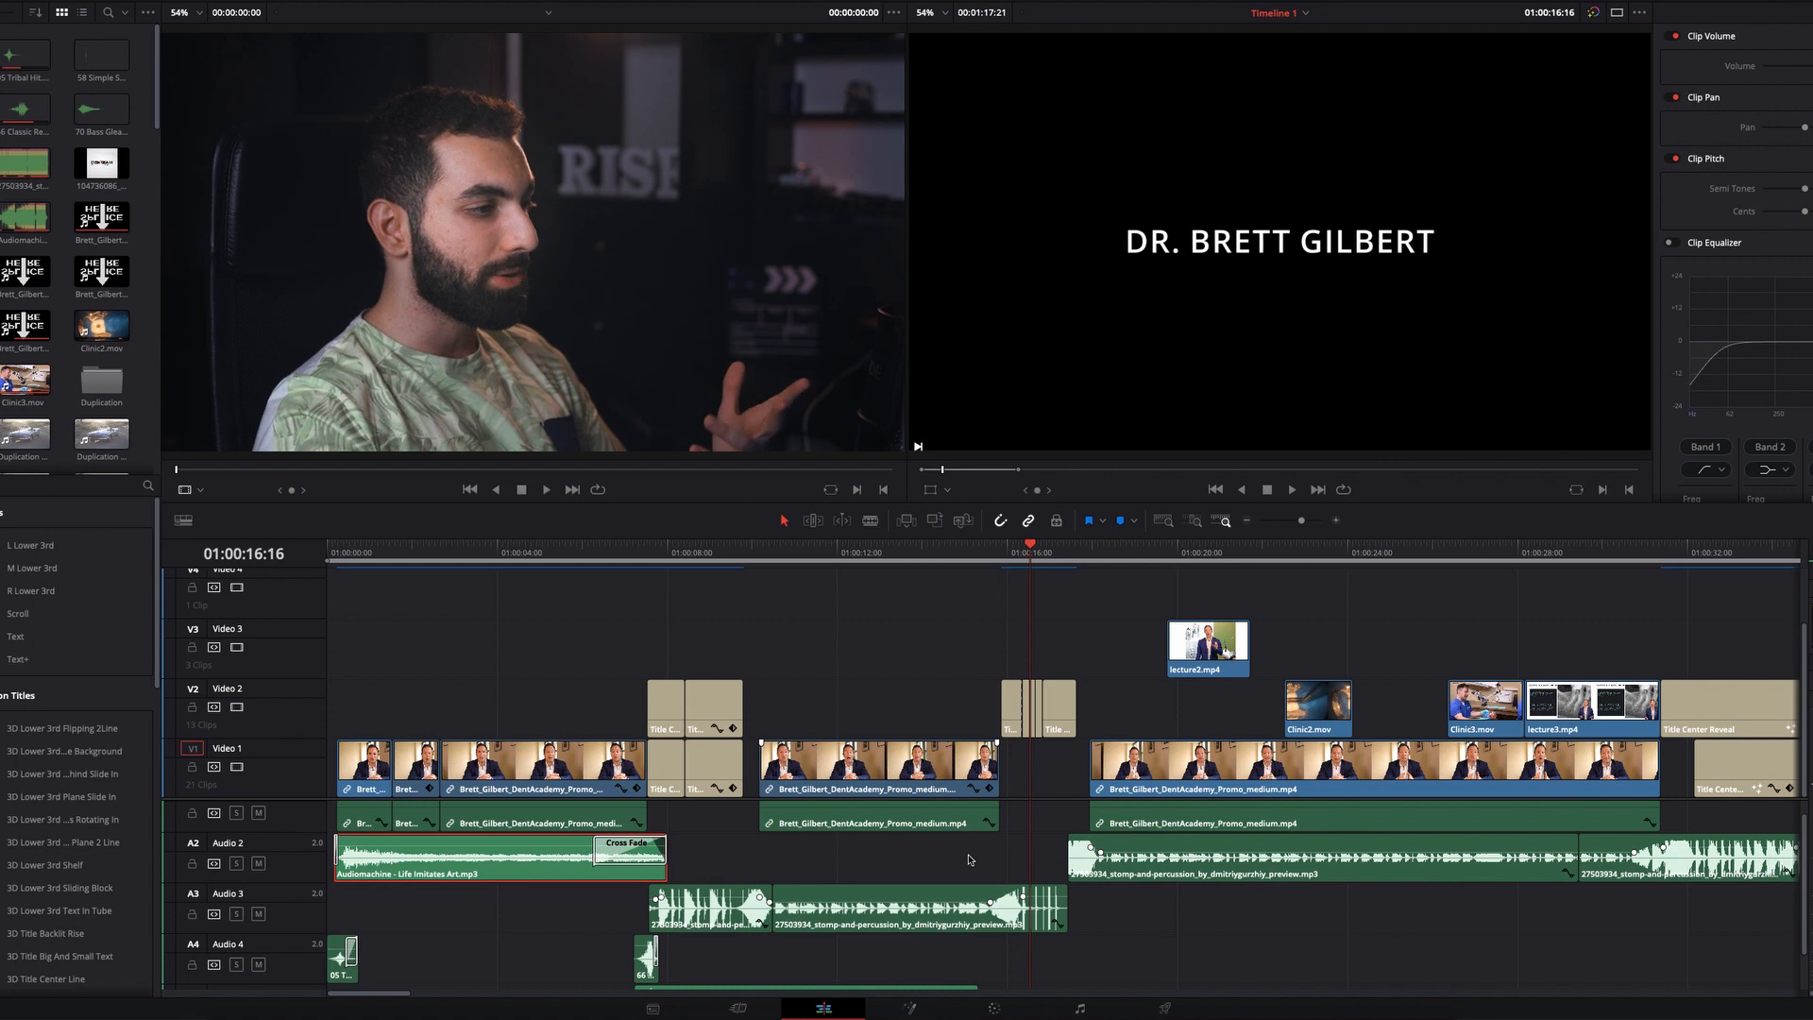
{"action": "left_click", "coordinate": [1005, 564]}
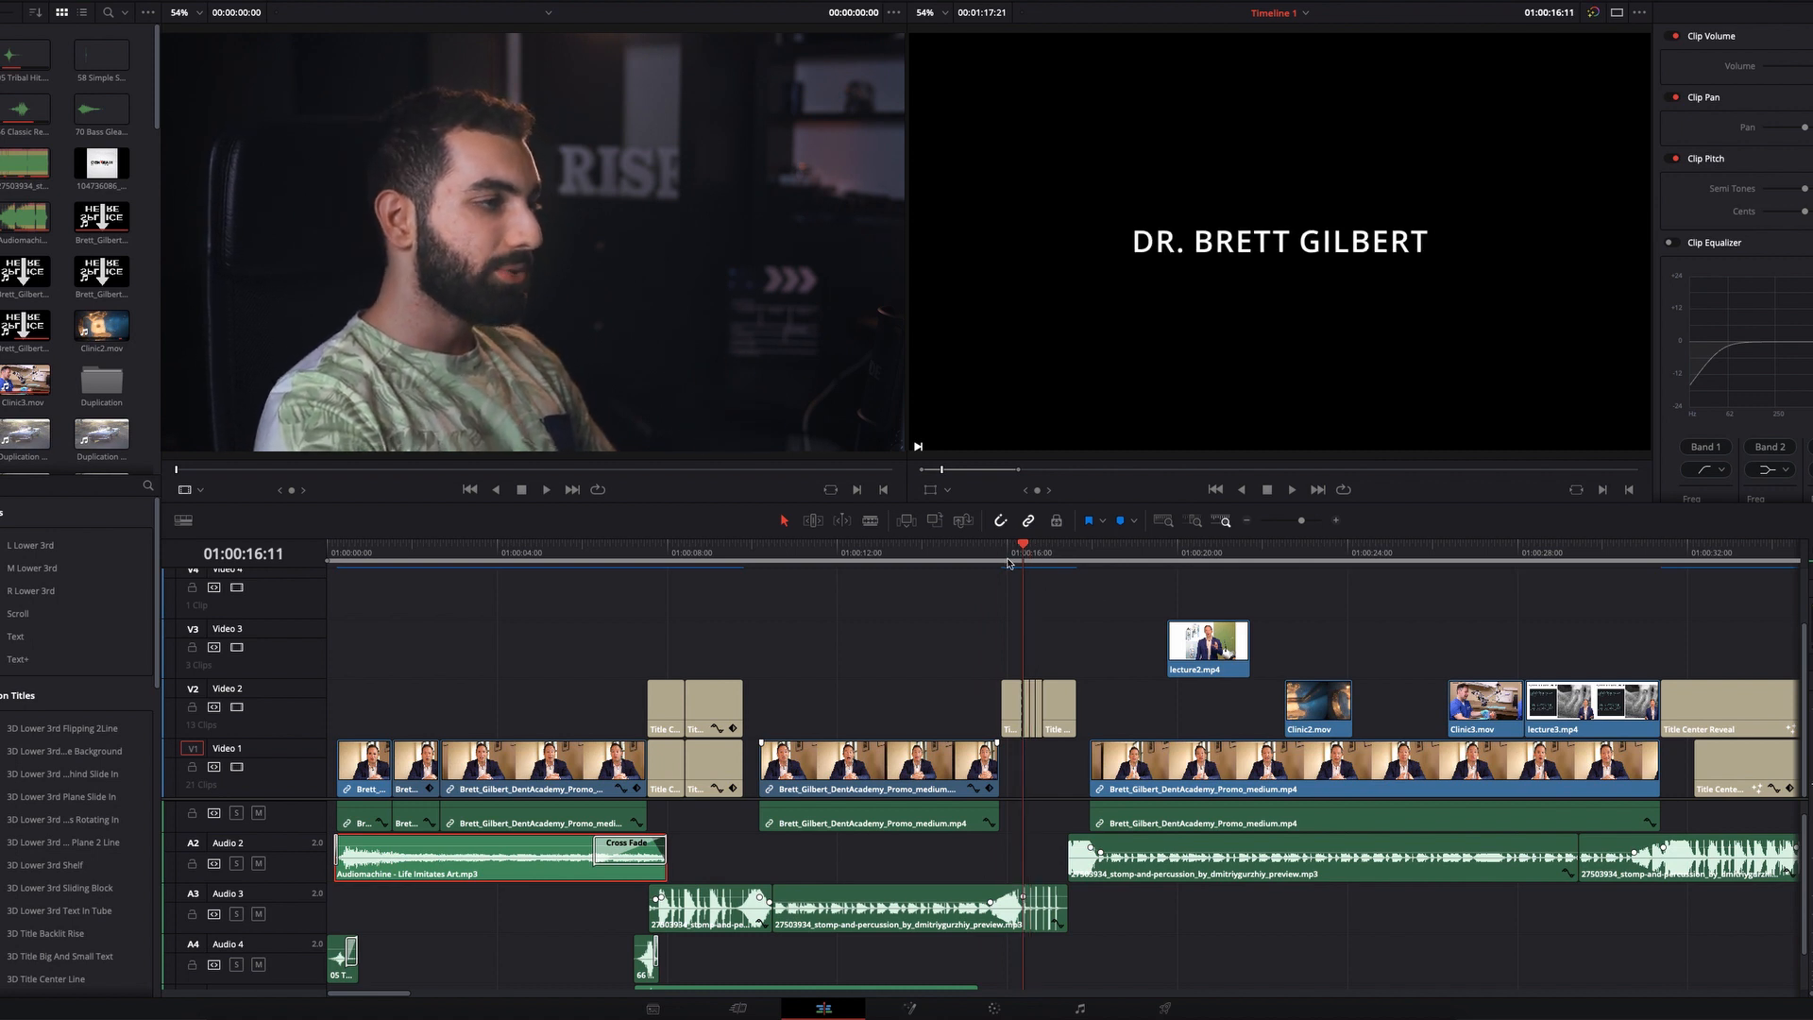